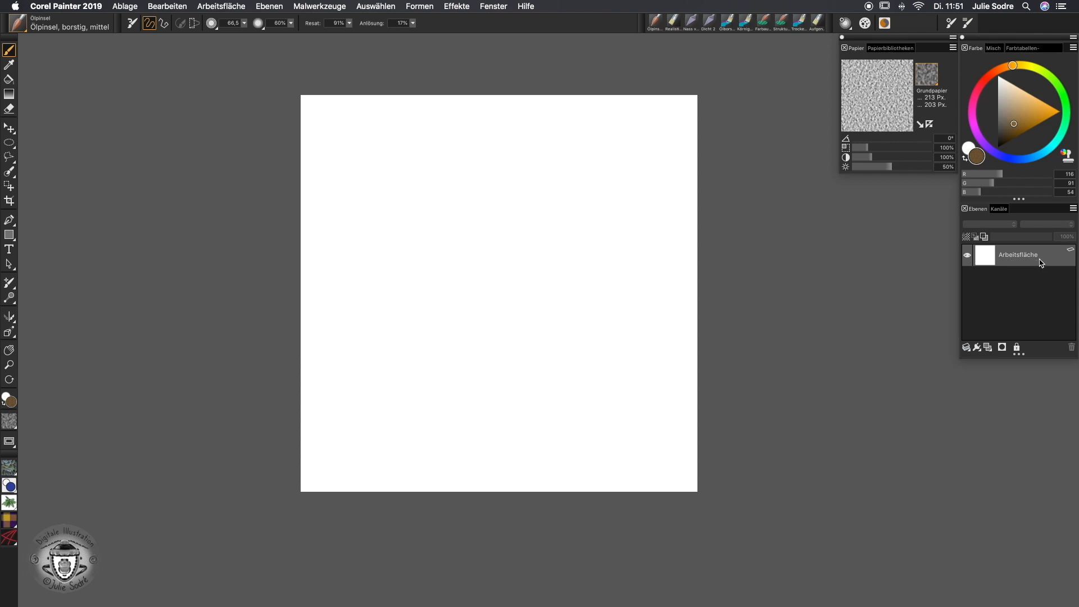
Hide the Arbeitsfläche canvas to see its transparency and show it again.
left_click(967, 256)
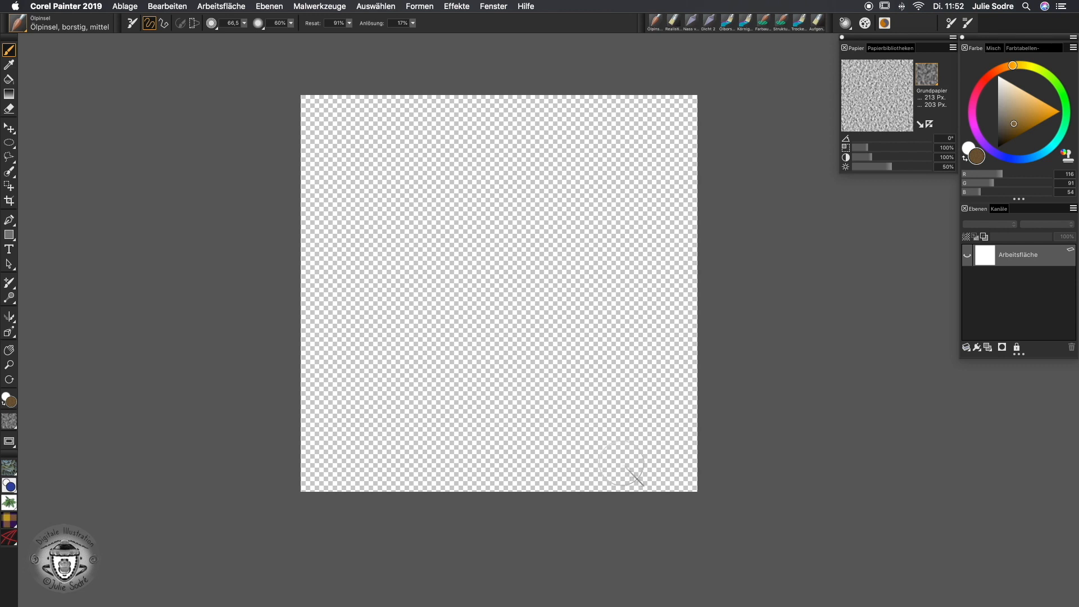
left_click(968, 256)
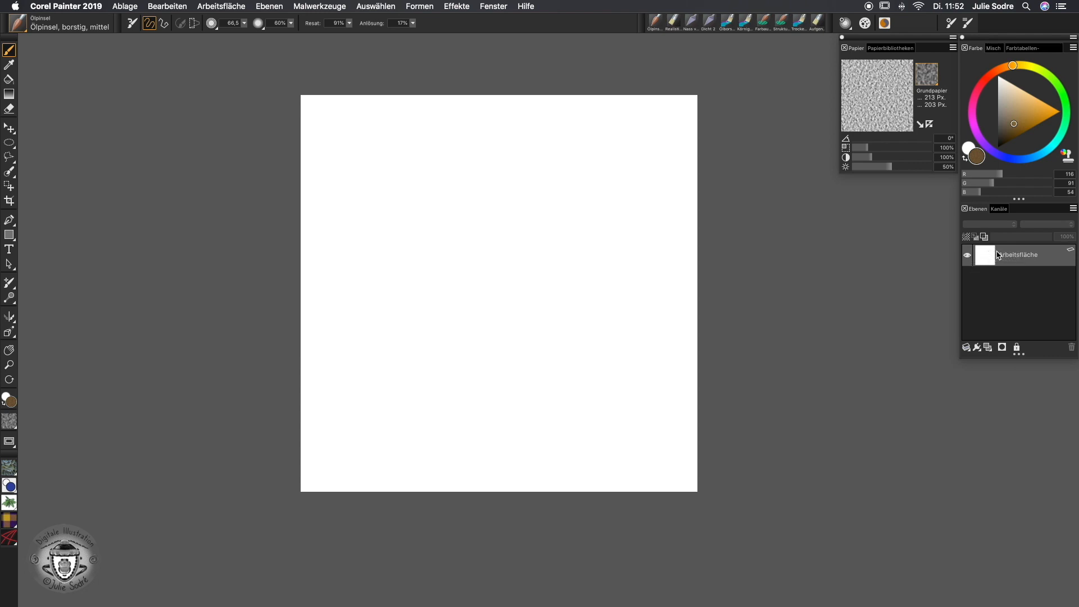
Add three new empty layers above the canvas.
left_click(985, 348)
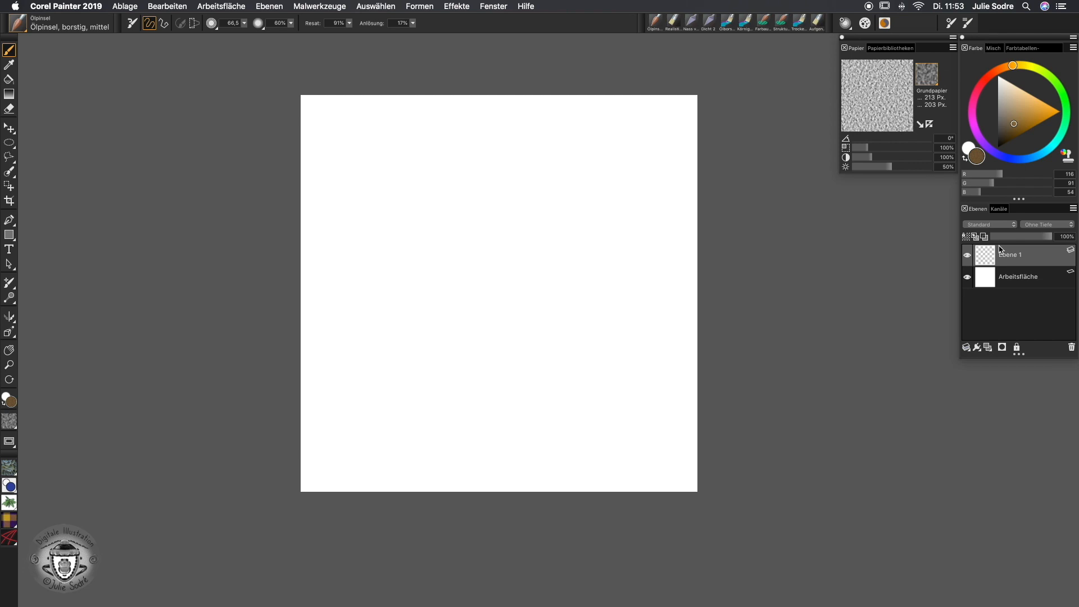
left_click(988, 349)
left_click(988, 349)
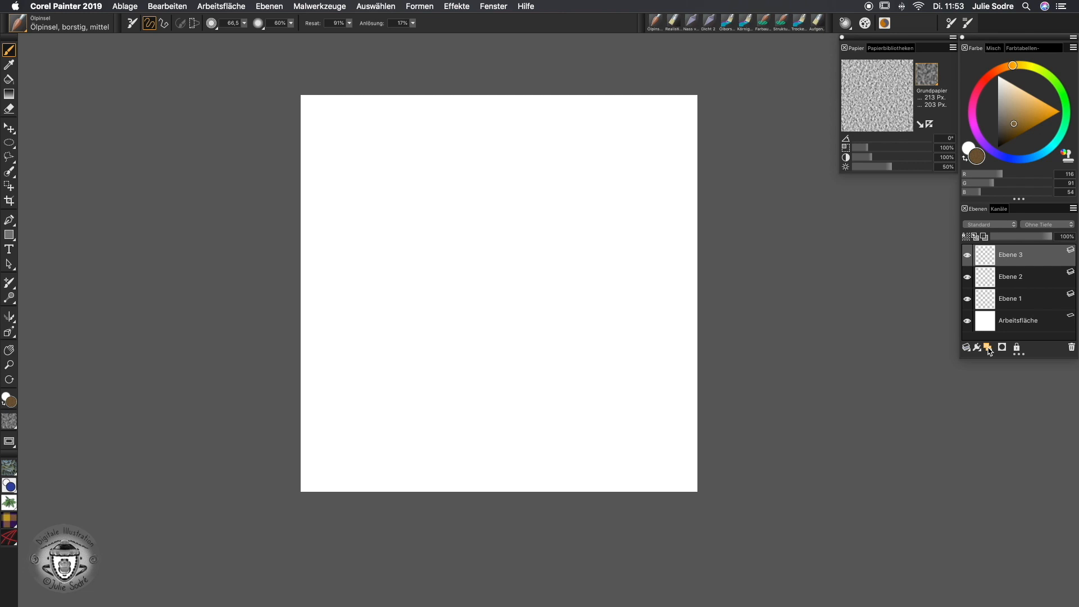
Rename the layer Ebene 1 as "circle" and the layer Ebene 2 as "square".
double_click(1014, 302)
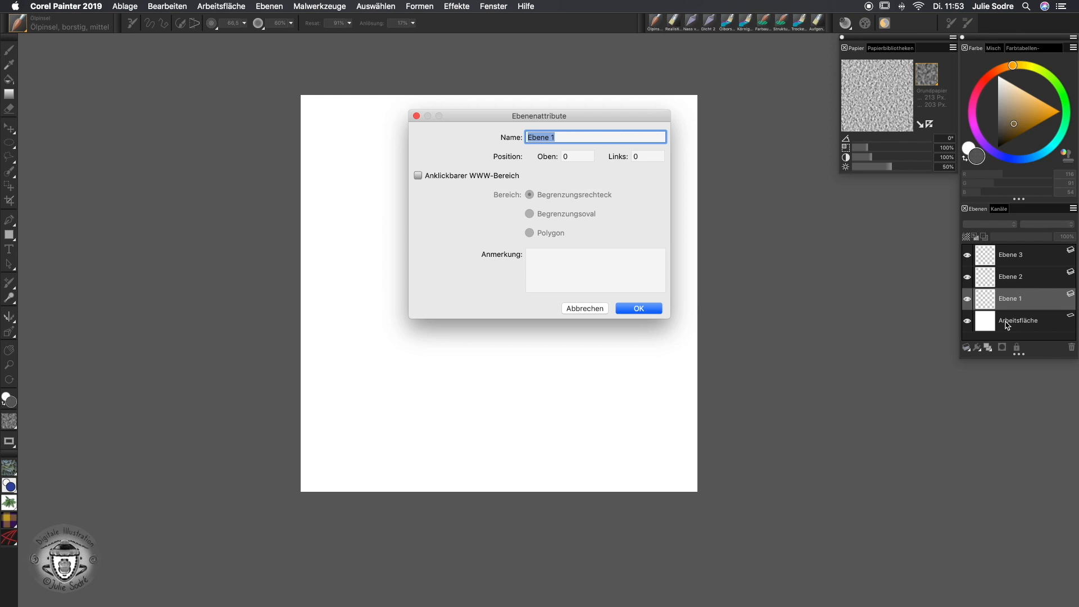
type("circle")
key("Return")
double_click(1016, 283)
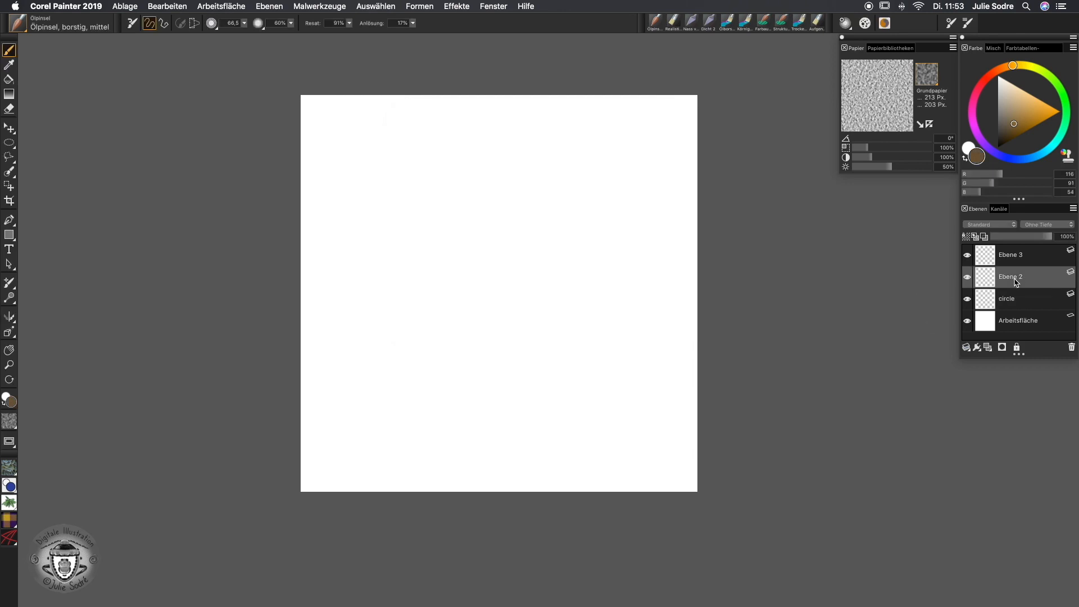
type("square")
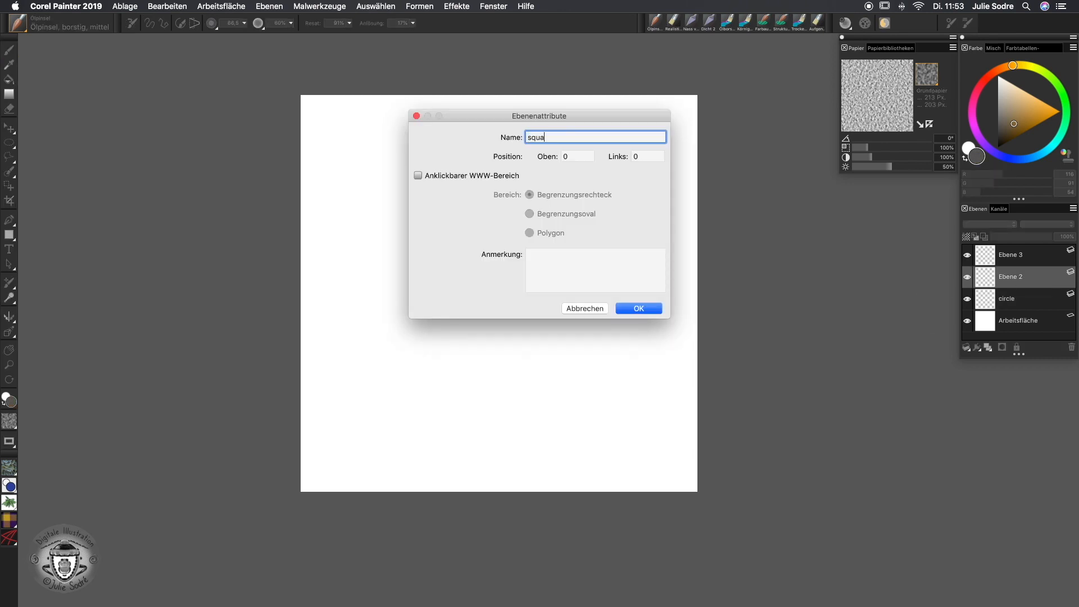
left_click(656, 309)
Rename the layer Ebene 3 as "triangle".
double_click(1014, 257)
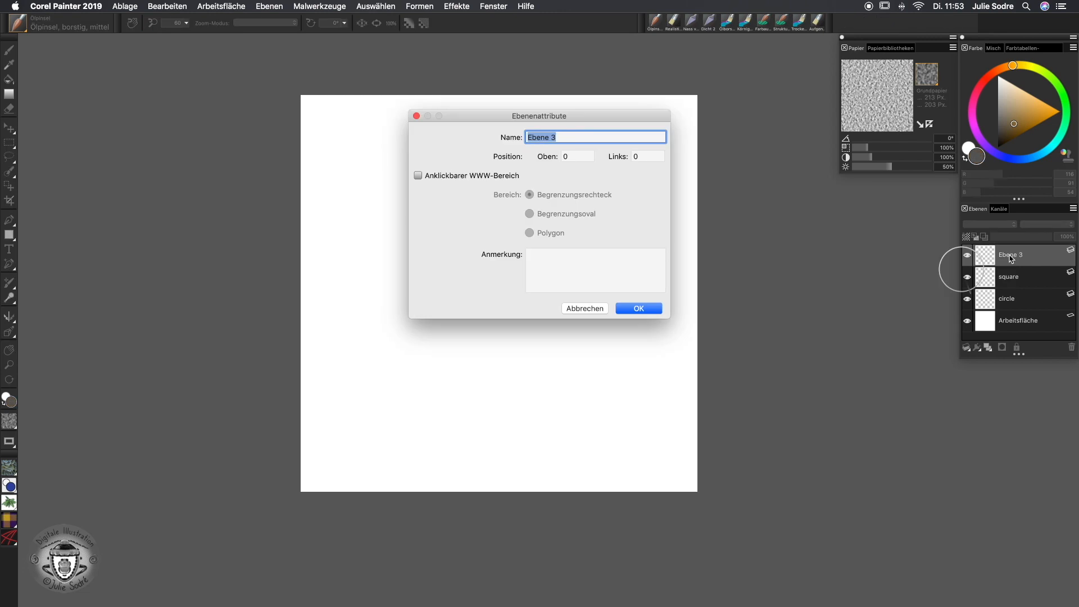
type("triangle")
left_click(634, 309)
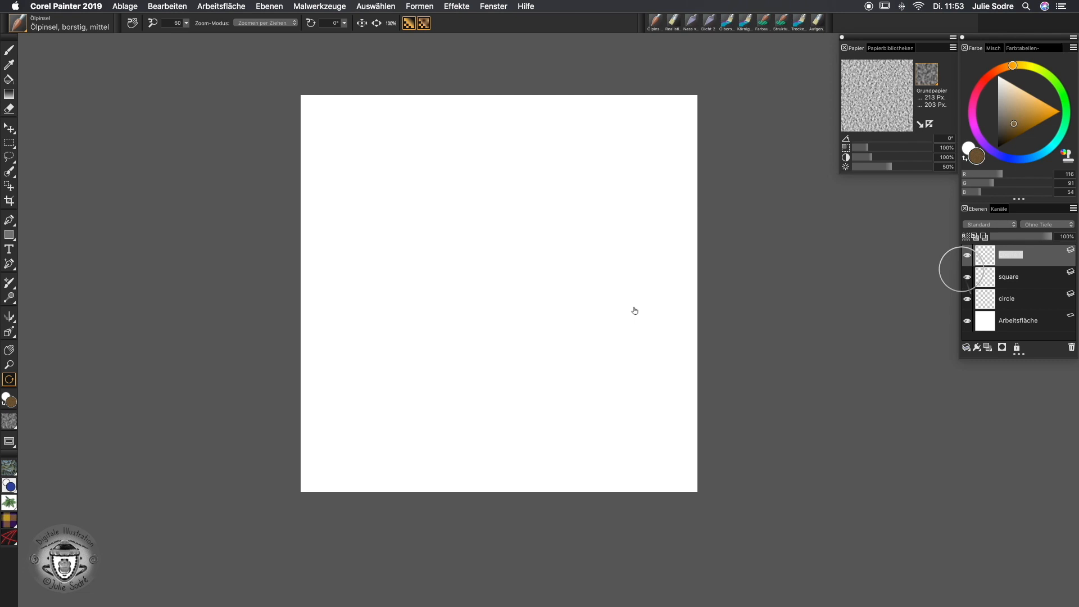
left_click(1009, 298)
left_click(1018, 275)
left_click(1020, 252)
double_click(998, 254)
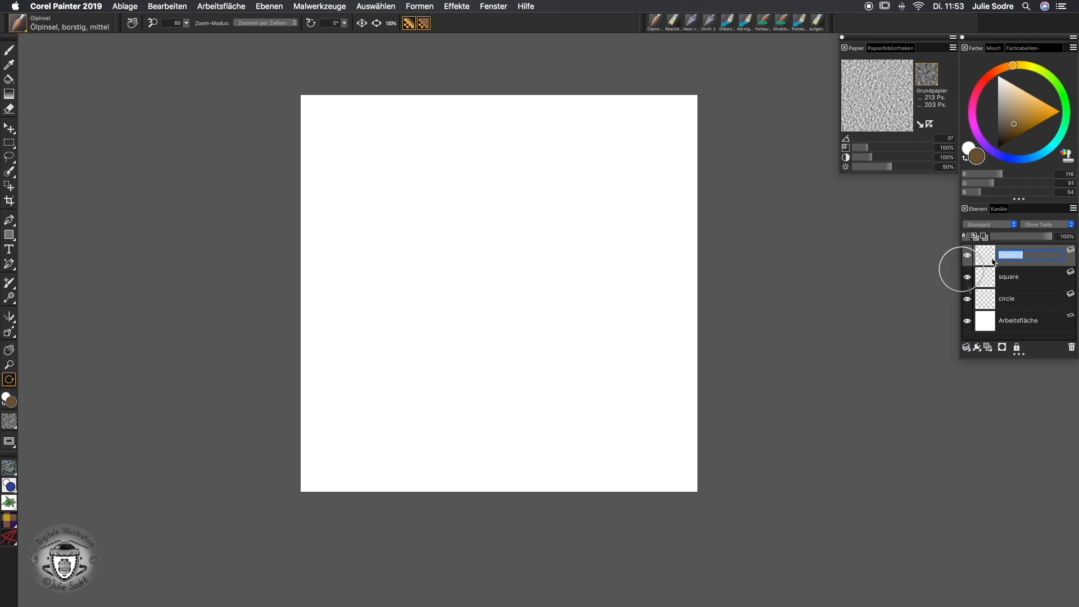
type("triang")
left_click(1022, 280)
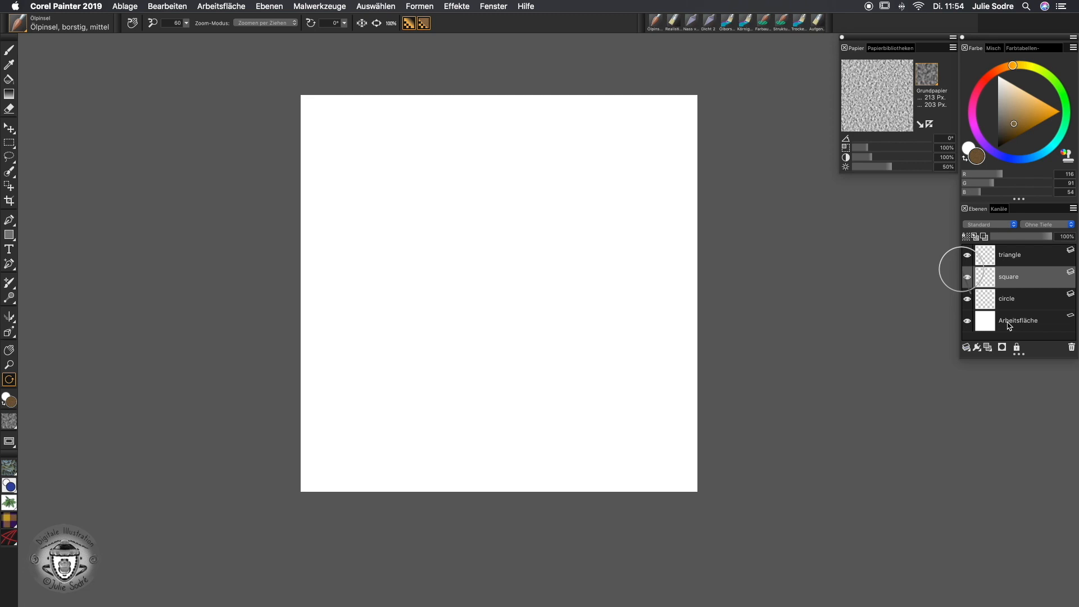
Paint a filled dark red circle (RGB 132, 27, 14) in the middle of the canvas on the circle layer.
left_click(1002, 299)
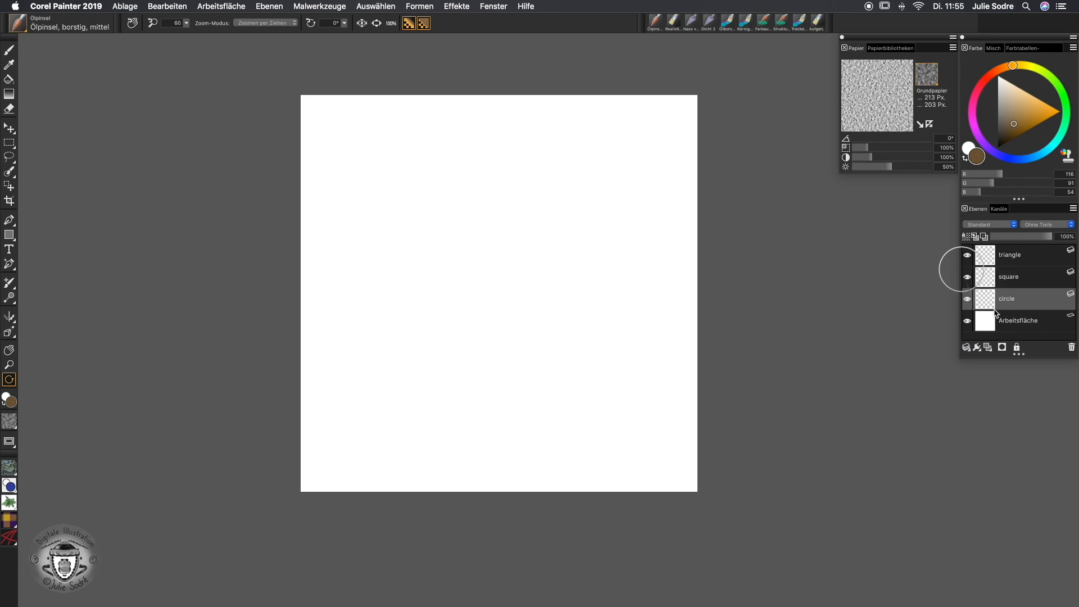
left_click(991, 74)
left_click_drag(1015, 124, 1028, 127)
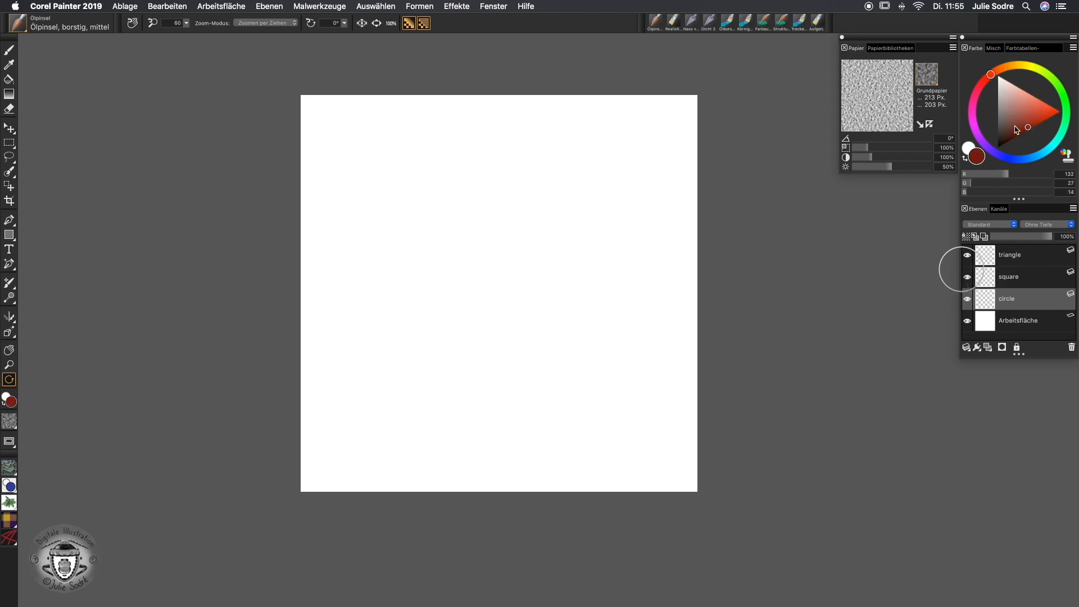
left_click(9, 49)
left_click_drag(498, 197, 587, 275)
mouse_move(571, 230)
left_mouse_down()
mouse_move(553, 247)
mouse_move(519, 245)
mouse_move(534, 253)
mouse_move(520, 331)
left_mouse_up()
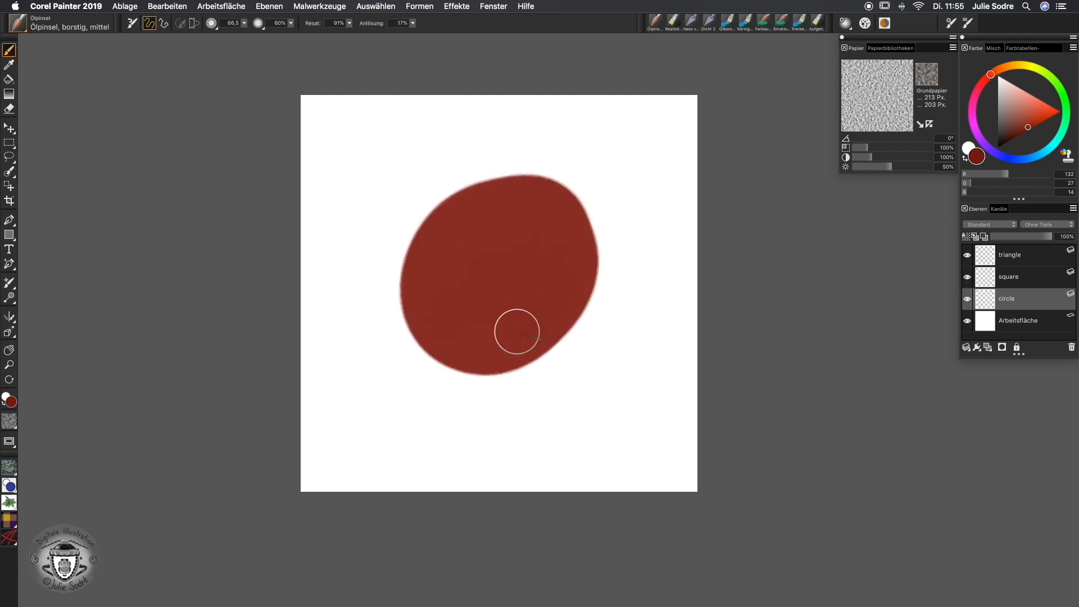
Paint a filled dark blue square (RGB 14, 20, 132) over the red circle on the square layer.
left_click(1009, 276)
left_click(1010, 158)
mouse_move(440, 168)
left_mouse_down()
mouse_move(430, 259)
mouse_move(472, 338)
mouse_move(610, 329)
left_mouse_up()
mouse_move(432, 169)
left_mouse_down()
mouse_move(483, 163)
mouse_move(586, 266)
mouse_move(450, 247)
mouse_move(438, 304)
mouse_move(478, 337)
mouse_move(569, 325)
left_mouse_up()
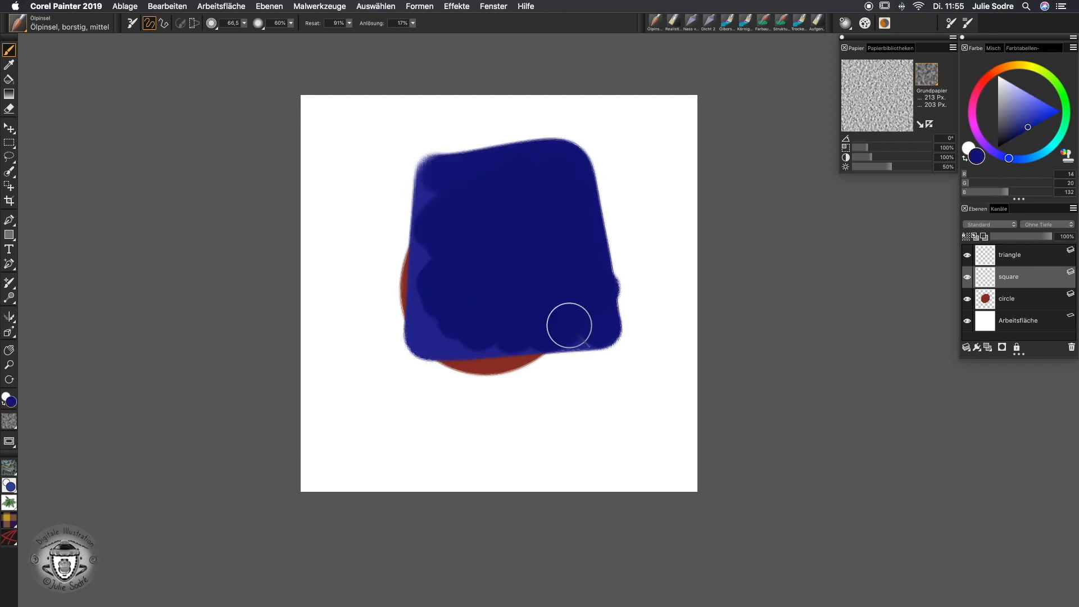
Paint a filled yellow triangle (RGB 233, 219, 81) over the blue square on the triangle layer.
left_click(1009, 255)
left_click(1066, 105)
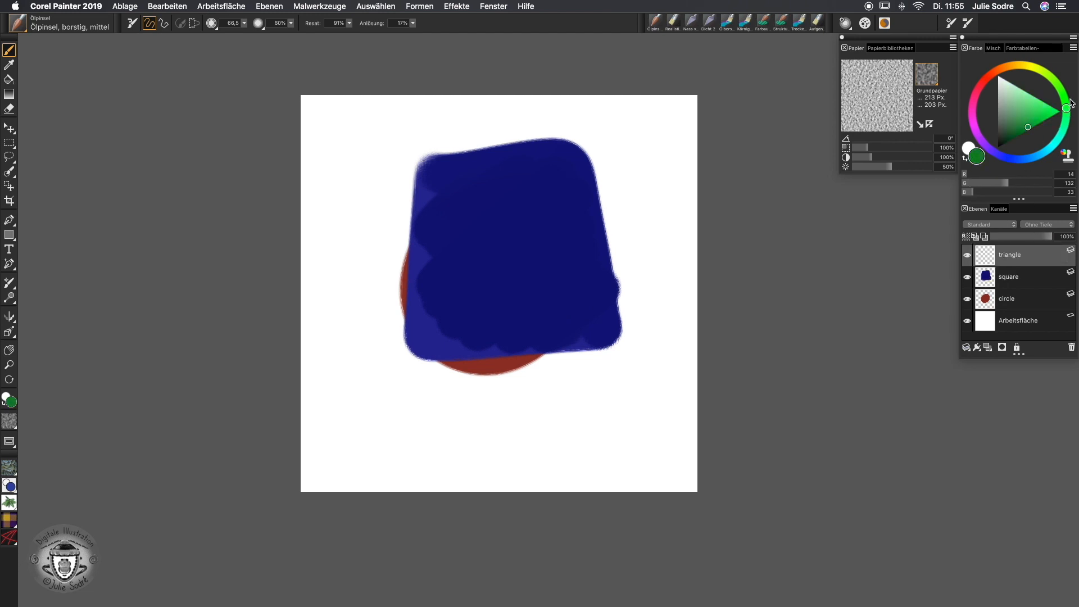
left_click(1028, 65)
left_click_drag(1028, 127, 1035, 104)
mouse_move(511, 158)
left_mouse_down()
mouse_move(419, 318)
mouse_move(560, 293)
mouse_move(541, 211)
mouse_move(590, 285)
left_mouse_up()
mouse_move(510, 163)
left_mouse_down()
mouse_move(553, 252)
mouse_move(509, 215)
left_mouse_up()
Reorder the layers so that circle is on top, square below it and triangle directly above the canvas.
left_click(9, 129)
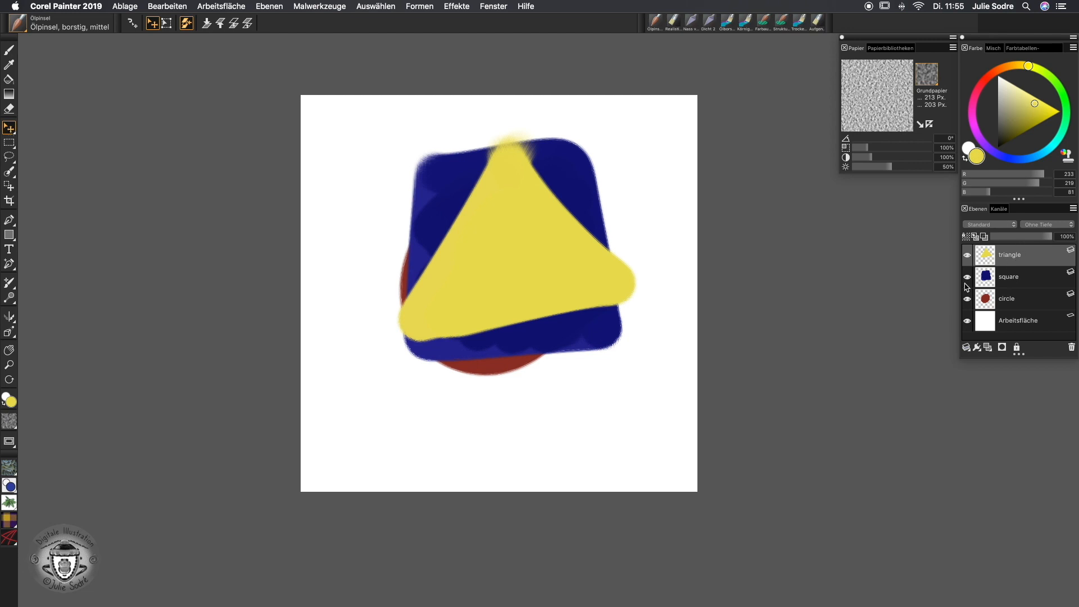
left_click_drag(1026, 283, 1009, 313)
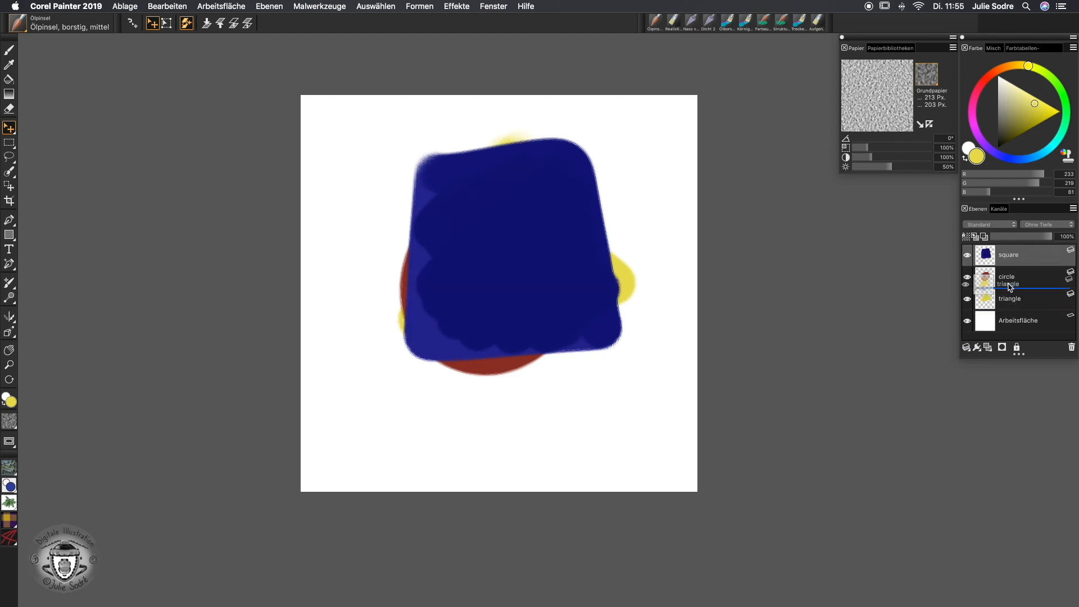
left_click_drag(1012, 278, 1012, 252)
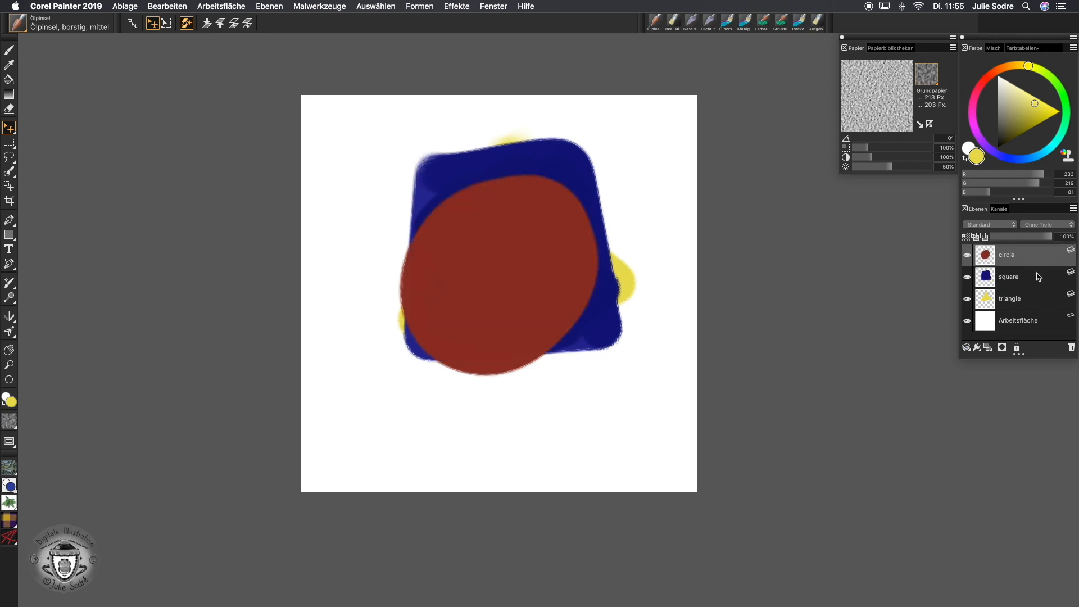
Send the circle layer to the bottom and back to the top, and repeat by moving it down and up one layer at a time.
left_click(208, 24)
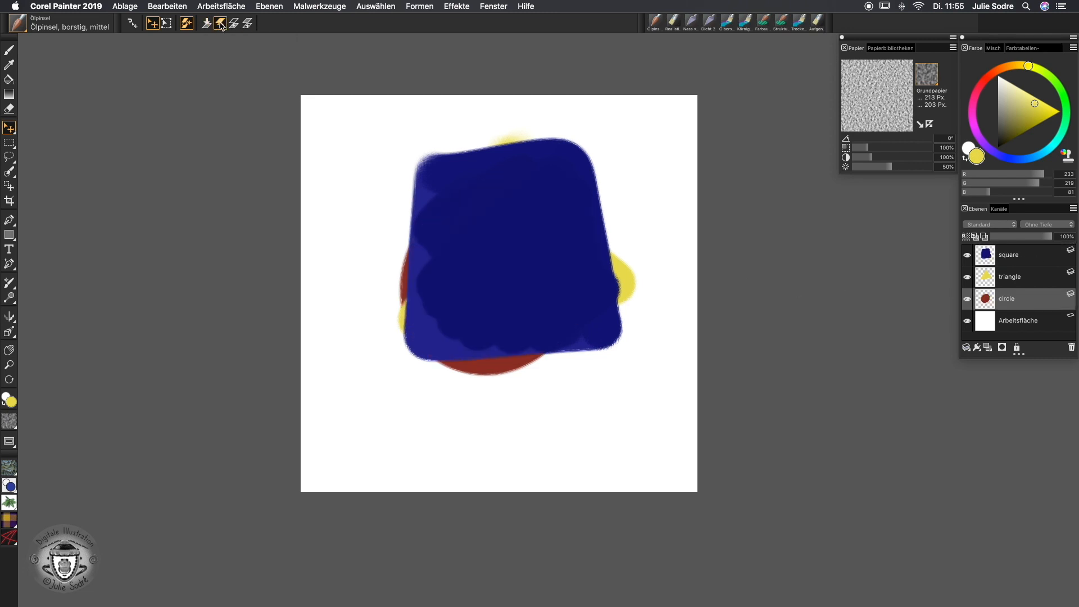
left_click(220, 23)
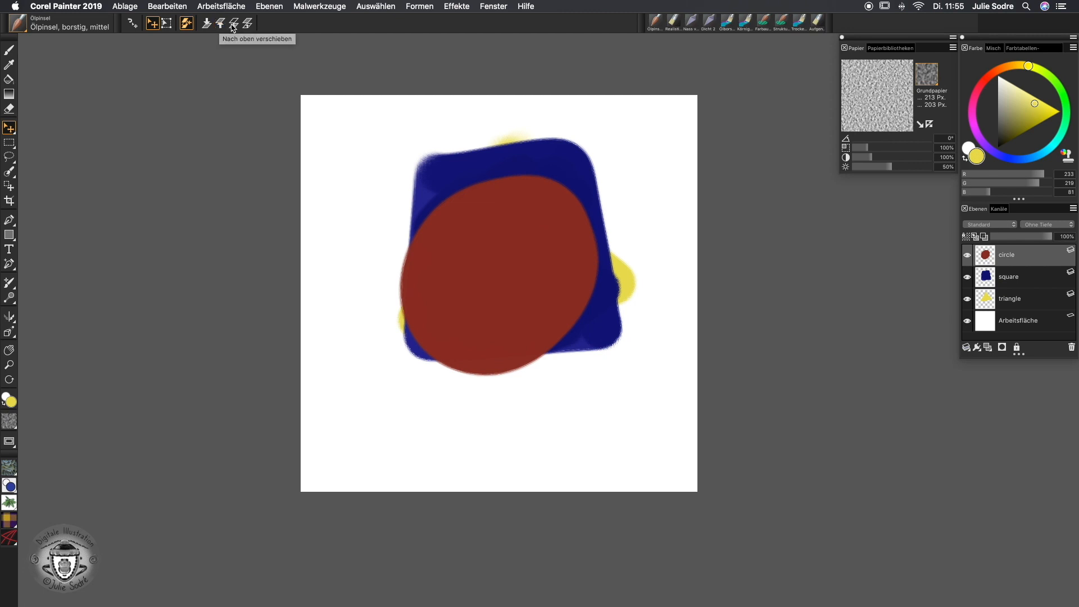
left_click(235, 24)
left_click(235, 24)
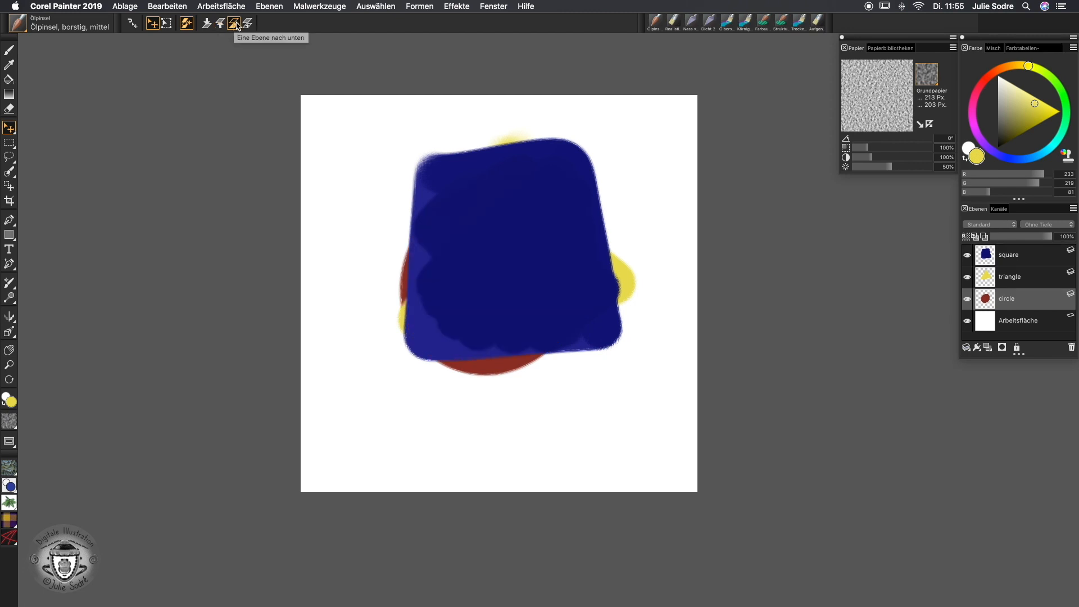
left_click(248, 25)
left_click(249, 25)
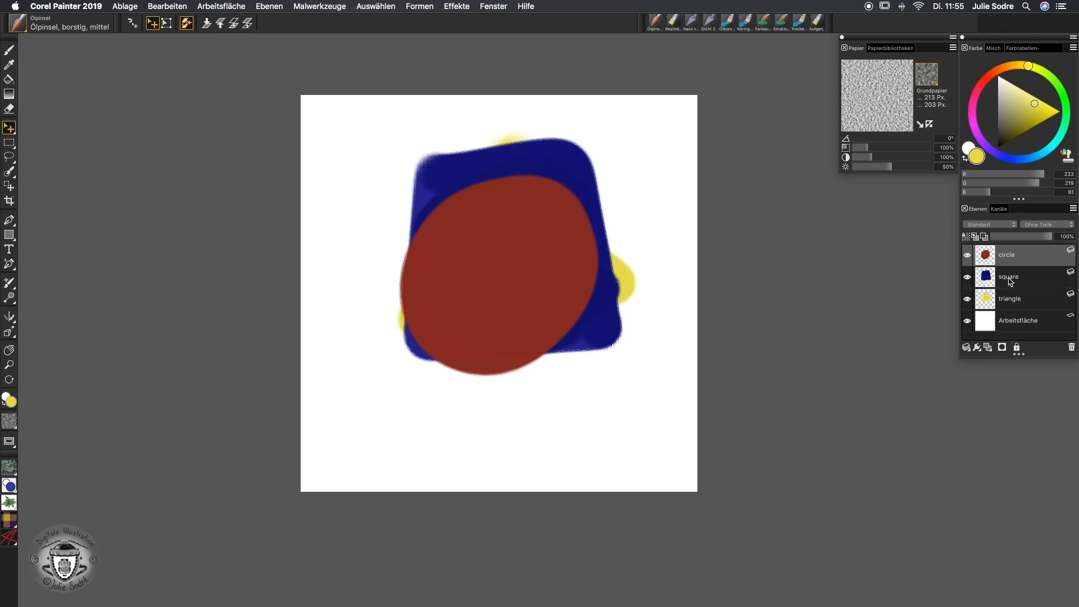
Move the triangle layer above the square layer, and add a new layer placed directly above the canvas.
left_click_drag(1008, 305, 1006, 268)
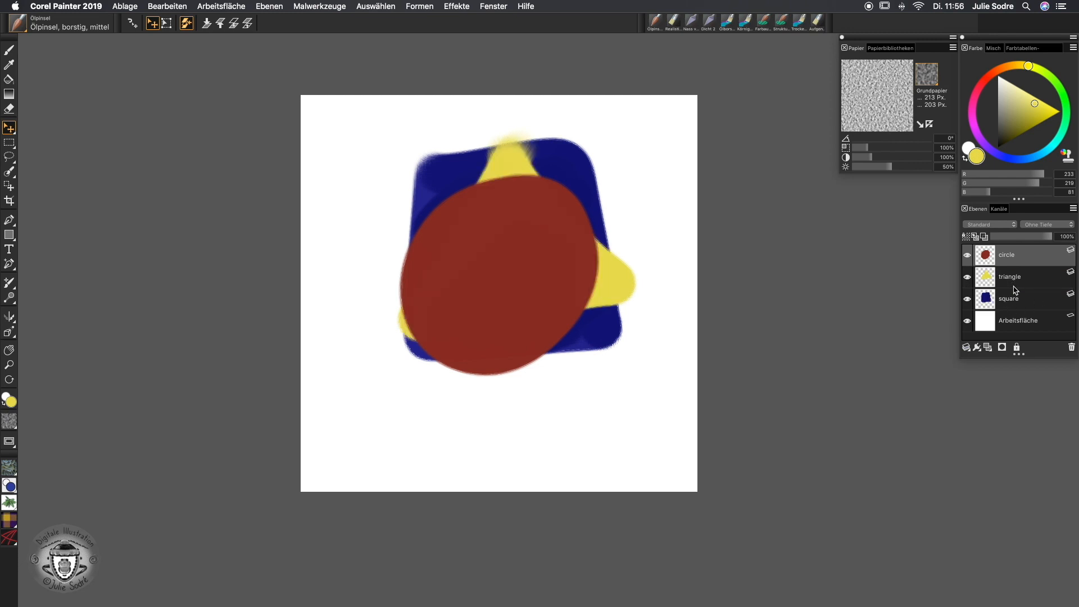
left_click(988, 347)
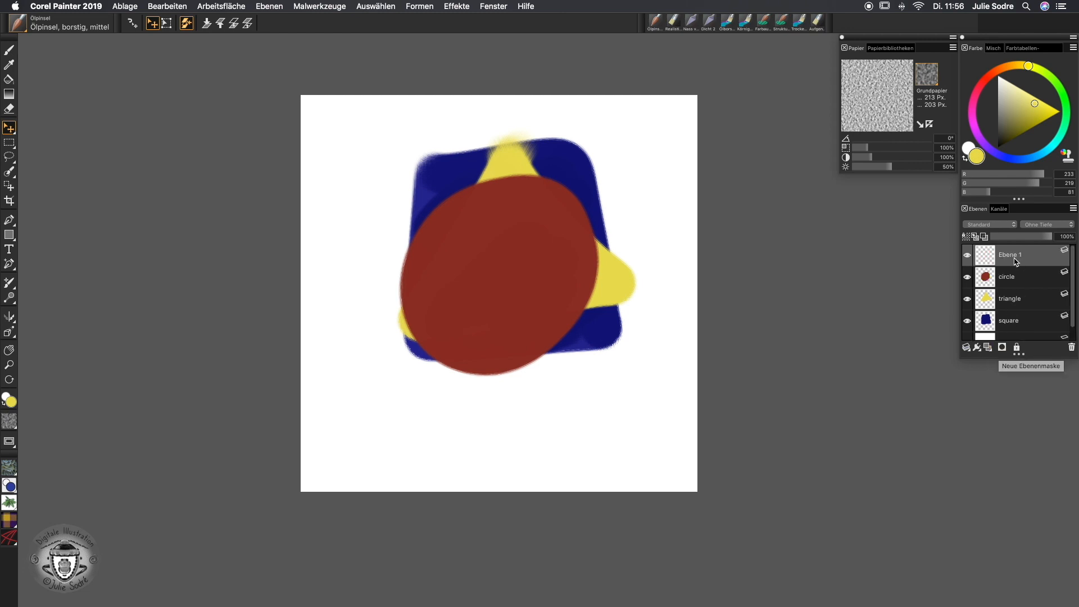
left_click_drag(1019, 263, 984, 325)
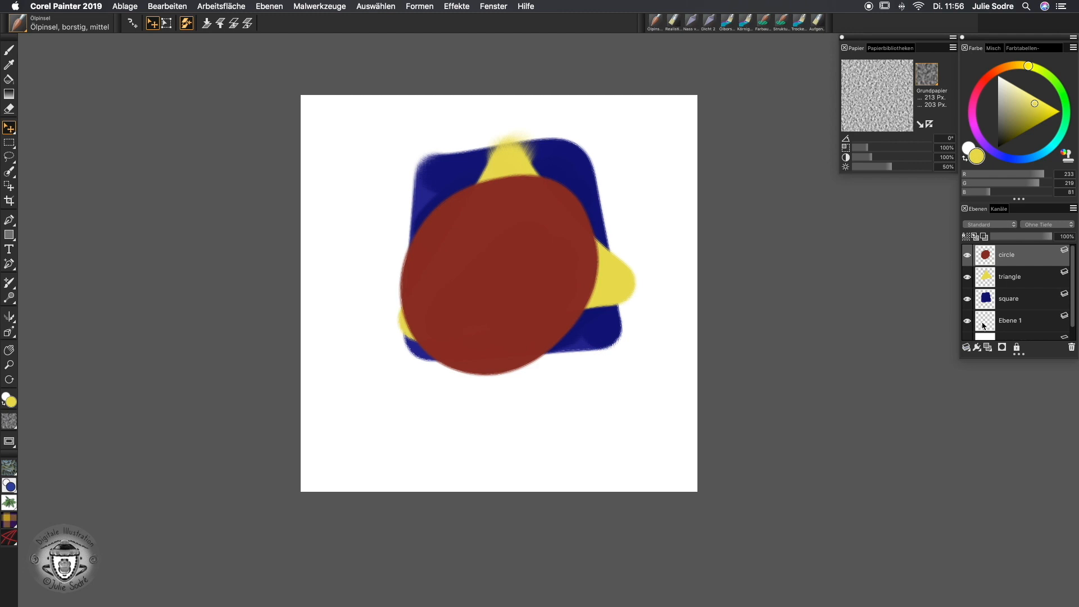
Paint a filled pink ellipse (RGB 233, 81, 207) on the Ebene 1 layer and move that layer to the top of the stack.
left_click(975, 114)
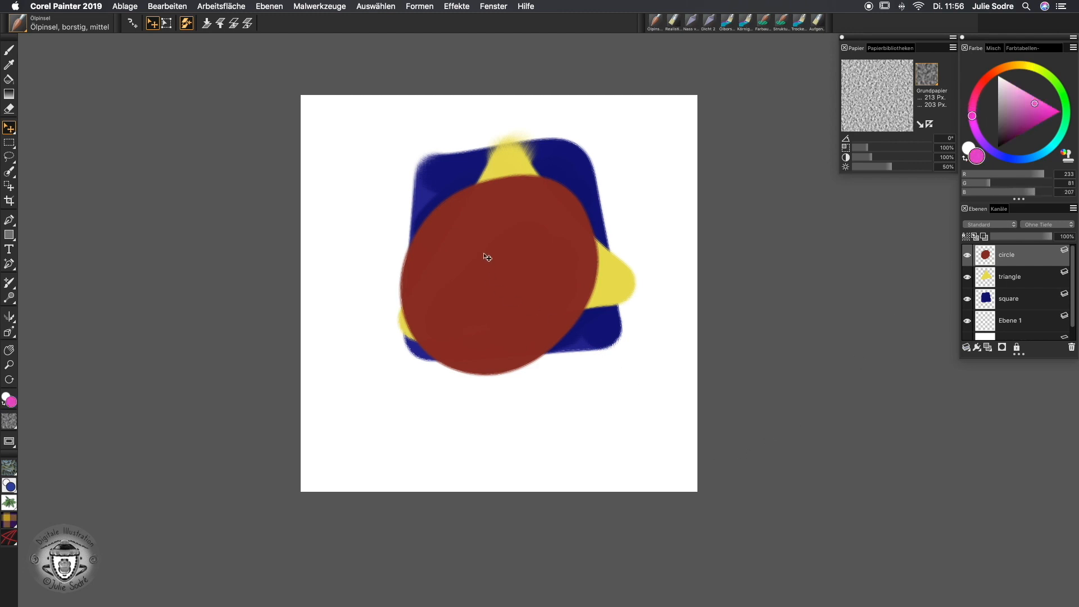
left_click(11, 51)
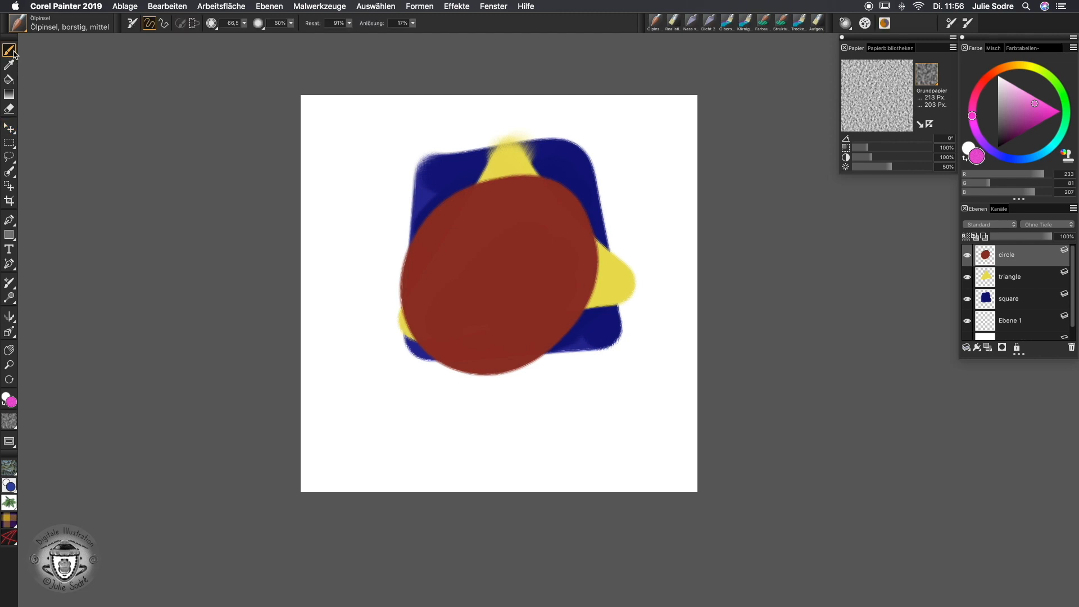
left_click(1013, 318)
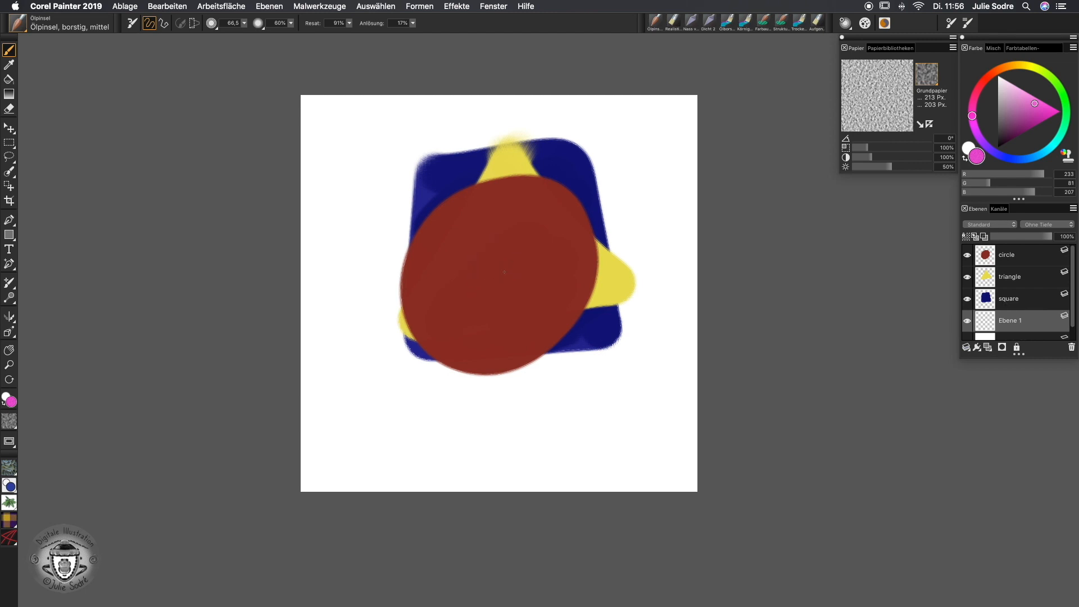
left_click_drag(496, 293, 514, 299)
left_click_drag(1006, 320, 1003, 249)
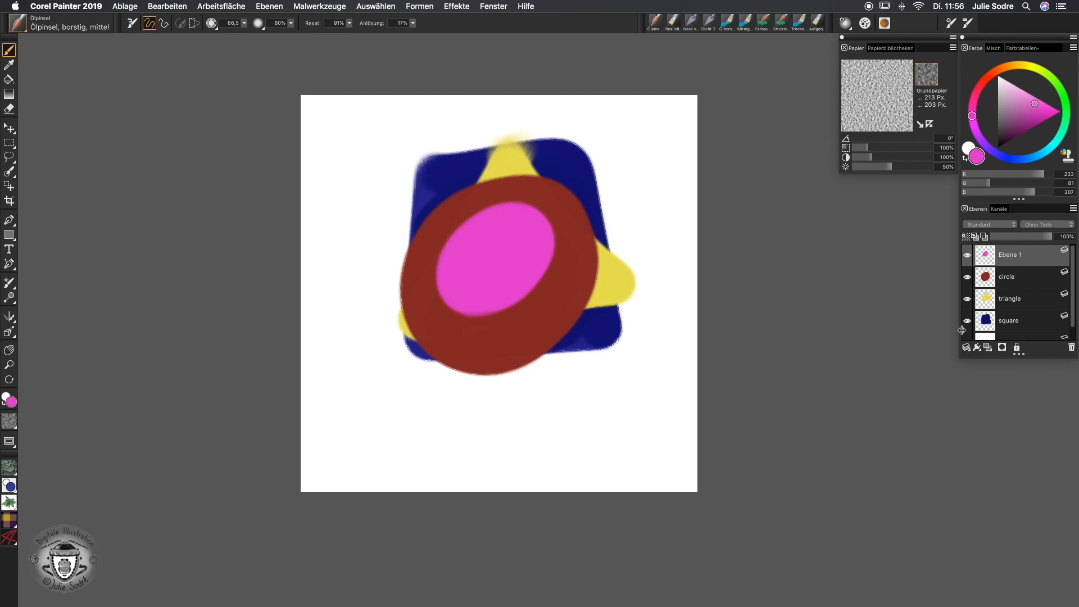
Clear the entire content of the pink ellipse's layer and delete the emptied layer.
key("super+a")
key("BackSpace")
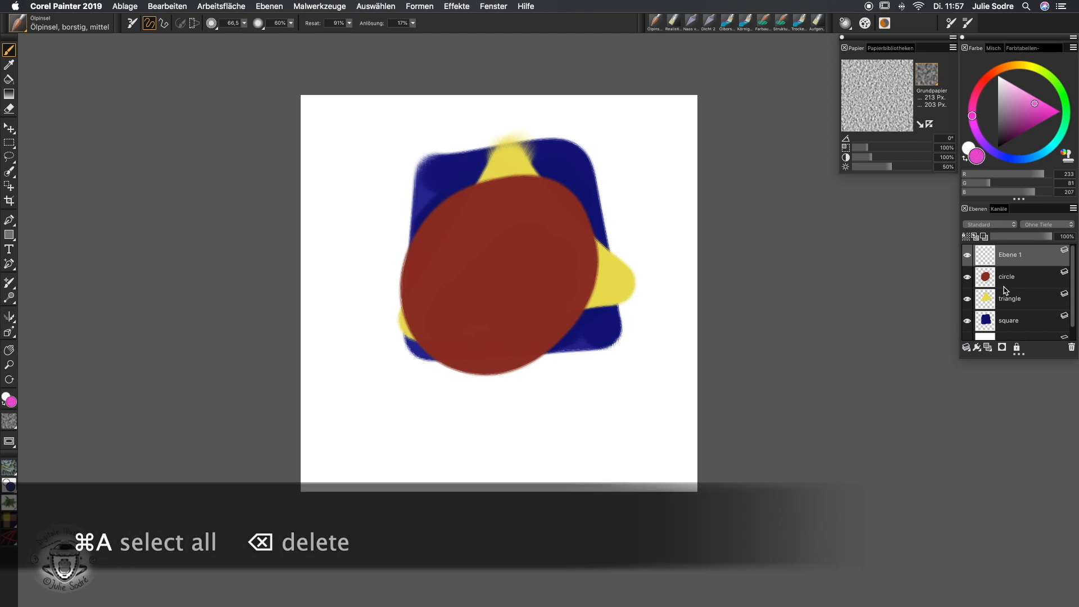
left_click_drag(1032, 260, 1071, 349)
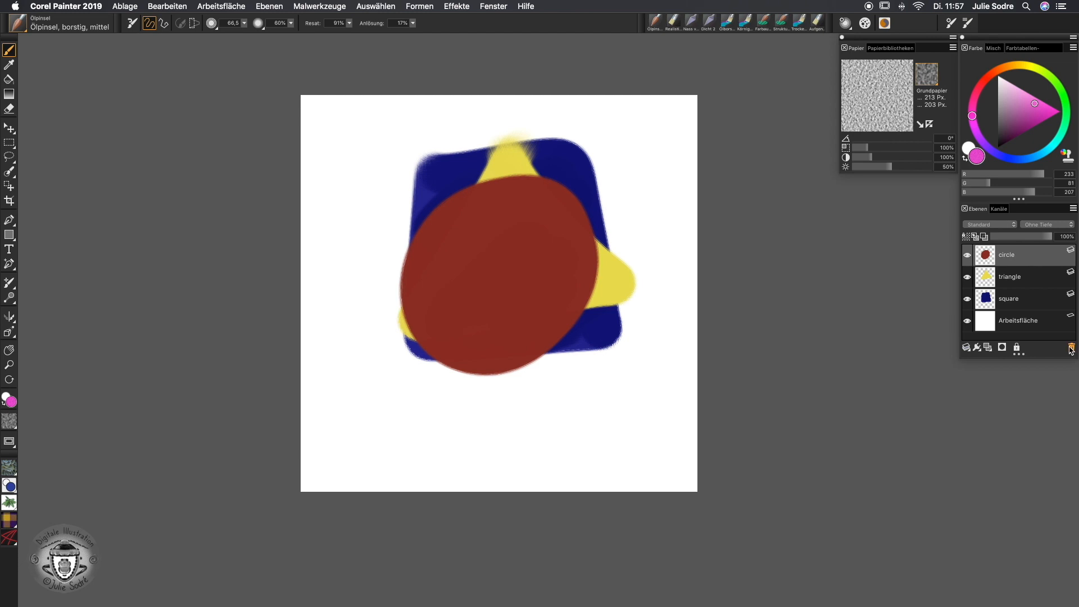
Delete the circle, triangle and square layers together and add one new empty layer above the canvas.
double_click(1009, 257)
left_click(1011, 303, "shift")
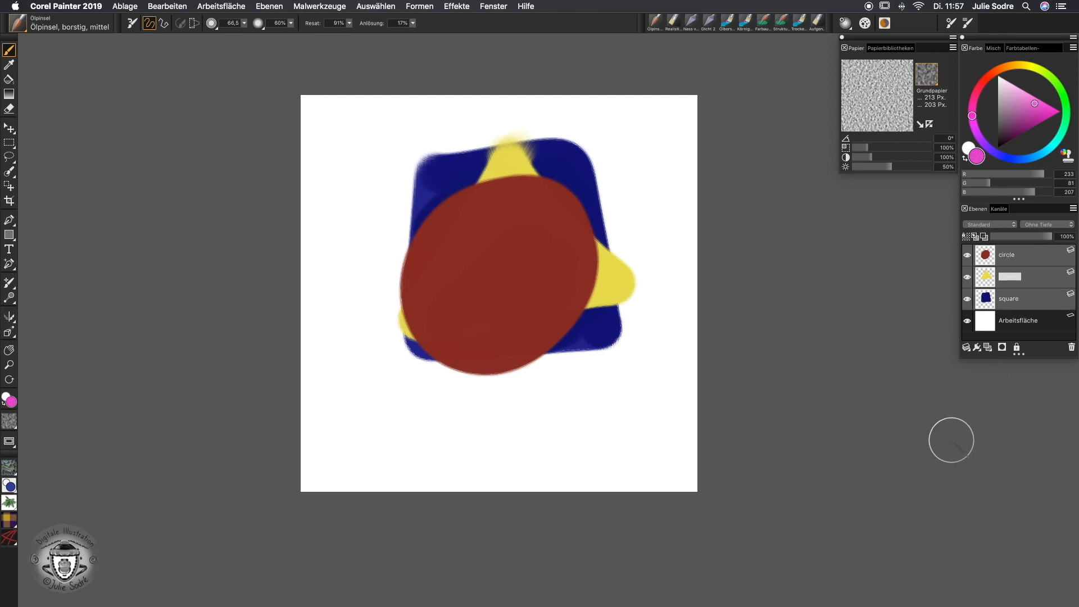
left_click(1071, 350)
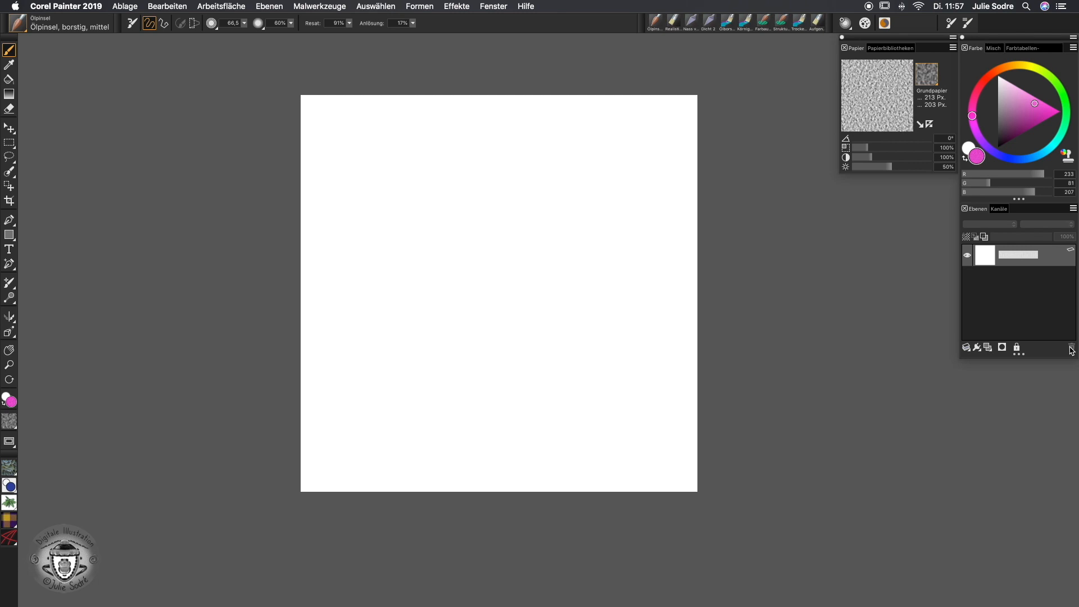
left_click(988, 350)
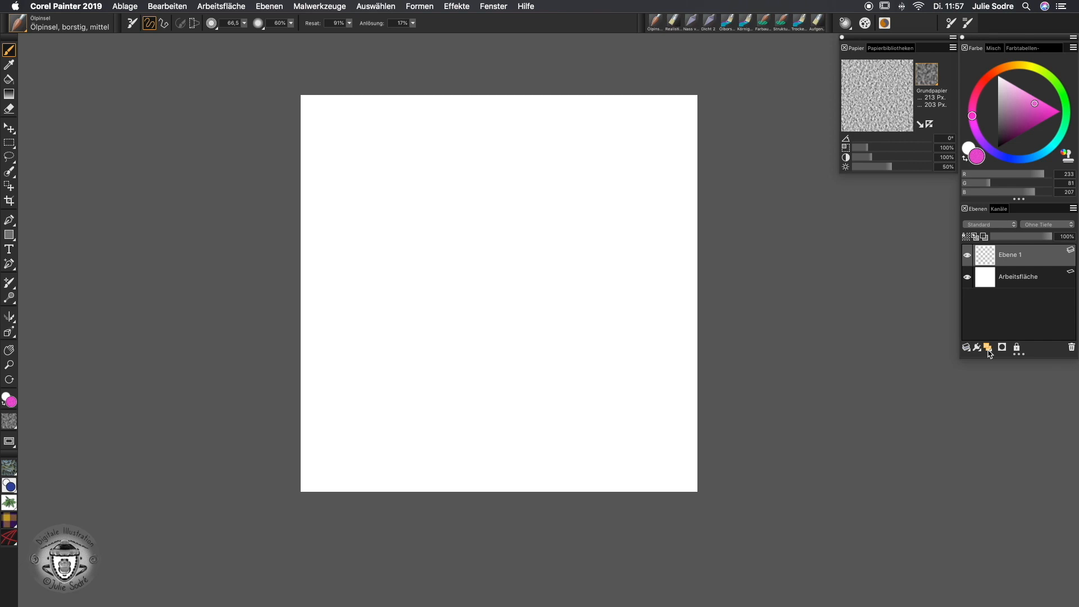
Paint a blue and a green vertical zigzag band side by side on the Ebene 1 layer.
left_click(1027, 159)
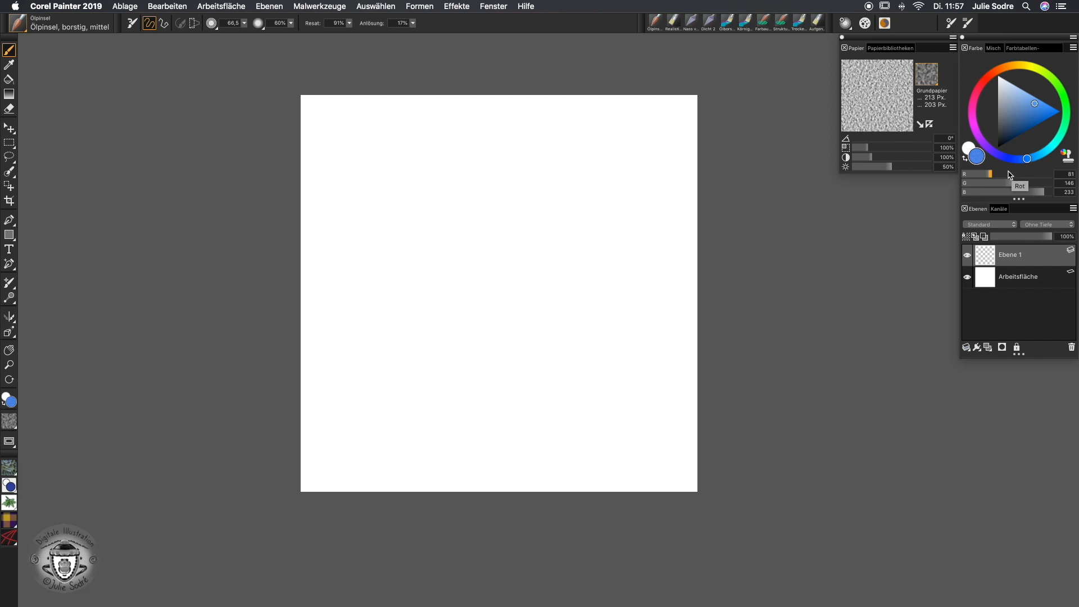
left_click_drag(402, 214, 385, 354)
mouse_move(392, 254)
left_mouse_down()
mouse_move(370, 257)
mouse_move(396, 250)
mouse_move(387, 391)
left_mouse_up()
left_click(1063, 129)
mouse_move(491, 224)
left_mouse_down()
mouse_move(444, 245)
mouse_move(433, 322)
mouse_move(495, 313)
mouse_move(444, 402)
left_mouse_up()
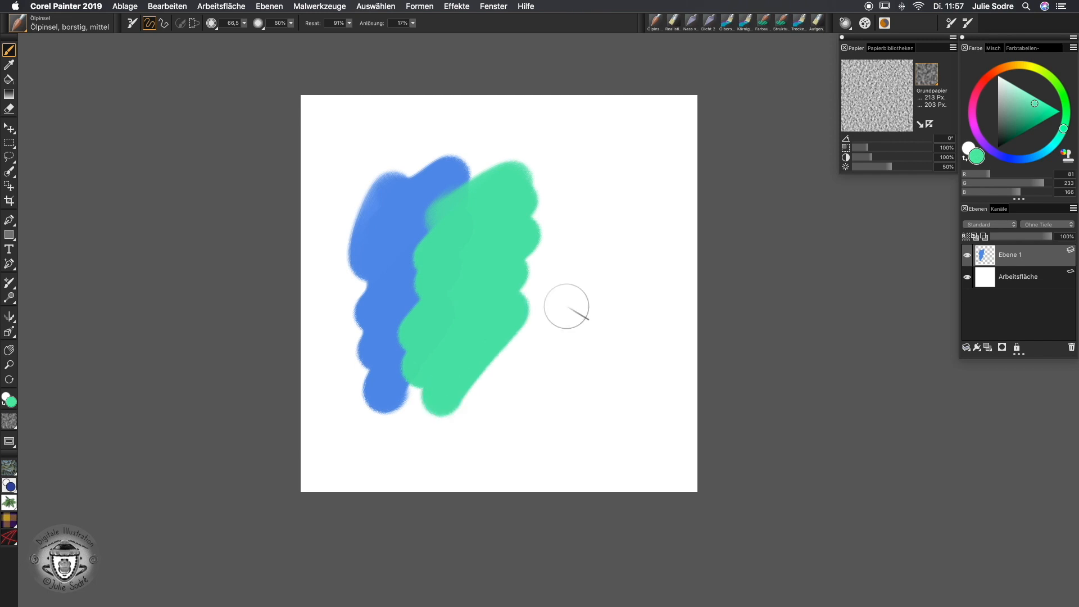
Add lime green, yellow and magenta zigzag bands beside the green one, completing the row of colours on Ebene 1.
left_click(1047, 74)
mouse_move(573, 185)
left_mouse_down()
mouse_move(540, 211)
mouse_move(528, 416)
left_mouse_up()
left_click(1025, 65)
mouse_move(641, 185)
left_mouse_down()
mouse_move(646, 236)
mouse_move(618, 360)
mouse_move(589, 420)
left_mouse_up()
left_click(985, 81)
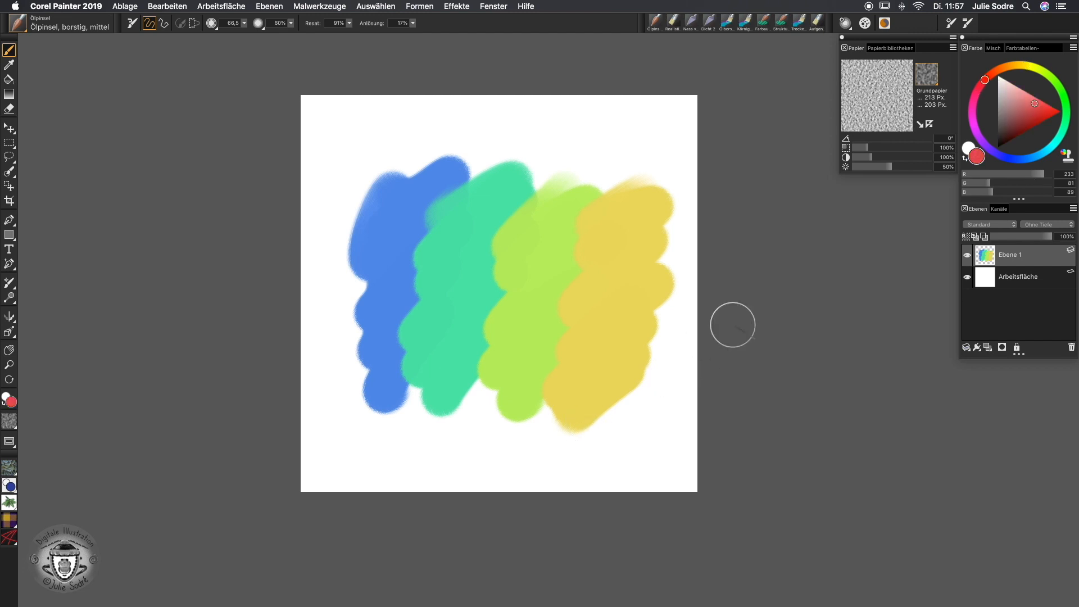
left_click(972, 117)
mouse_move(680, 194)
left_mouse_down()
mouse_move(618, 297)
mouse_move(618, 388)
mouse_move(602, 456)
left_mouse_up()
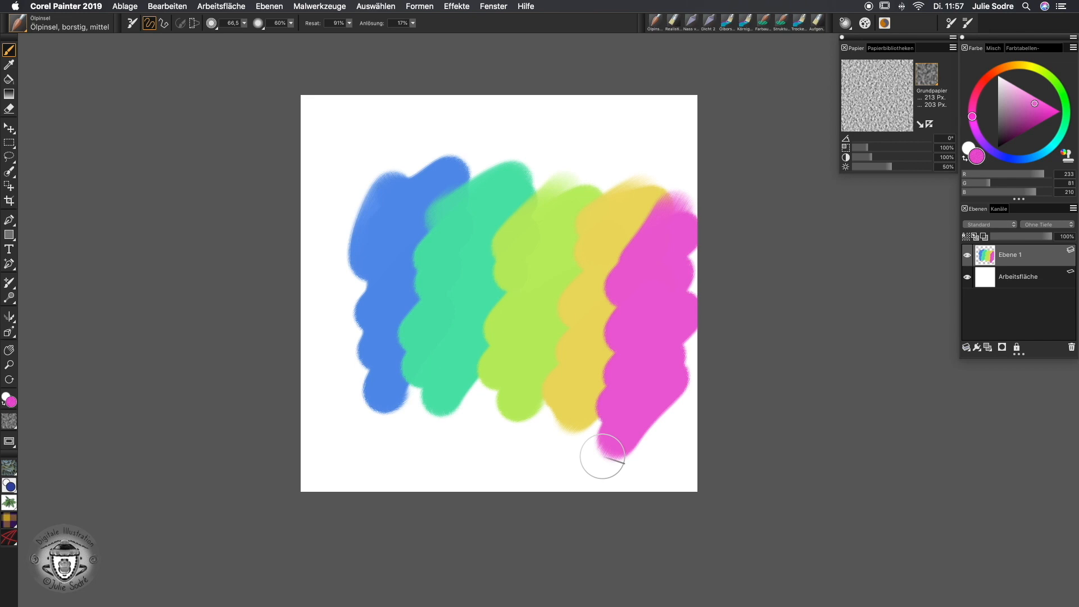
Choose the Verwischen 2 variant from the Mischpinsel brush category.
left_click(16, 22)
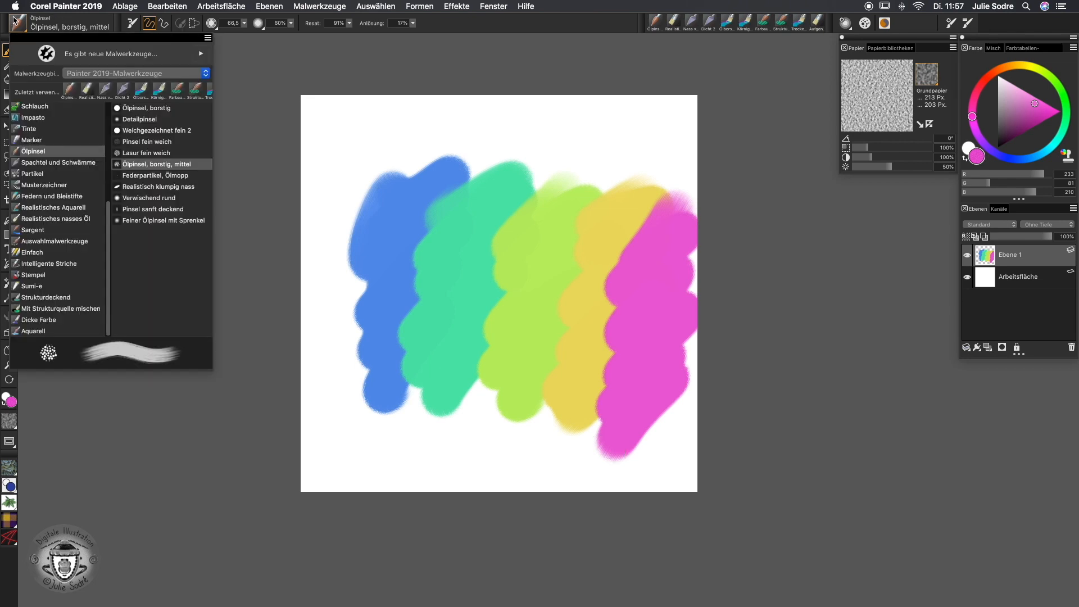
scroll(112, 118, "up", 10)
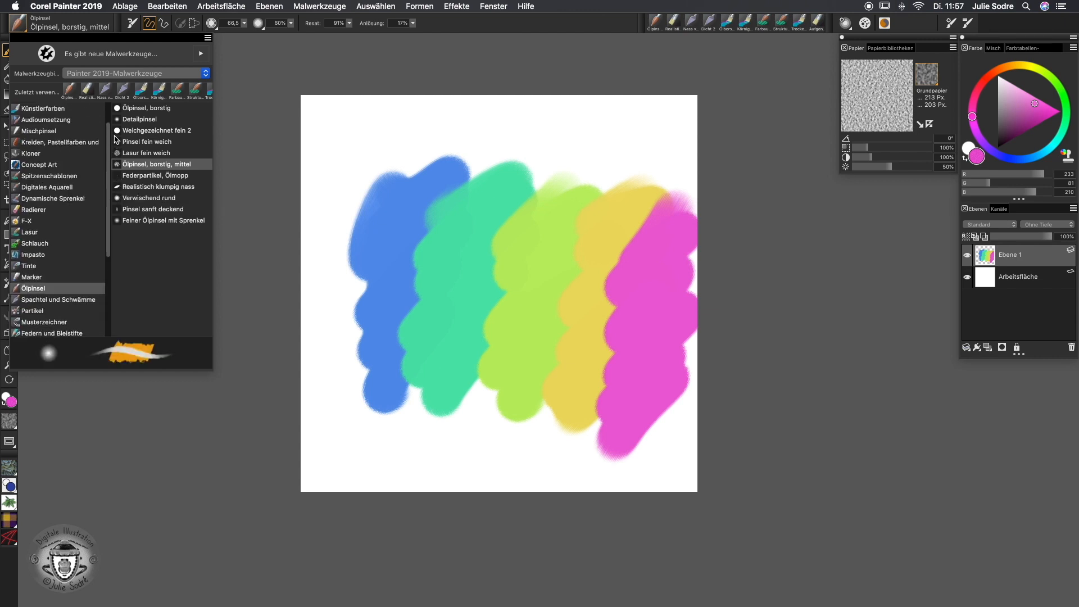
left_click(44, 164)
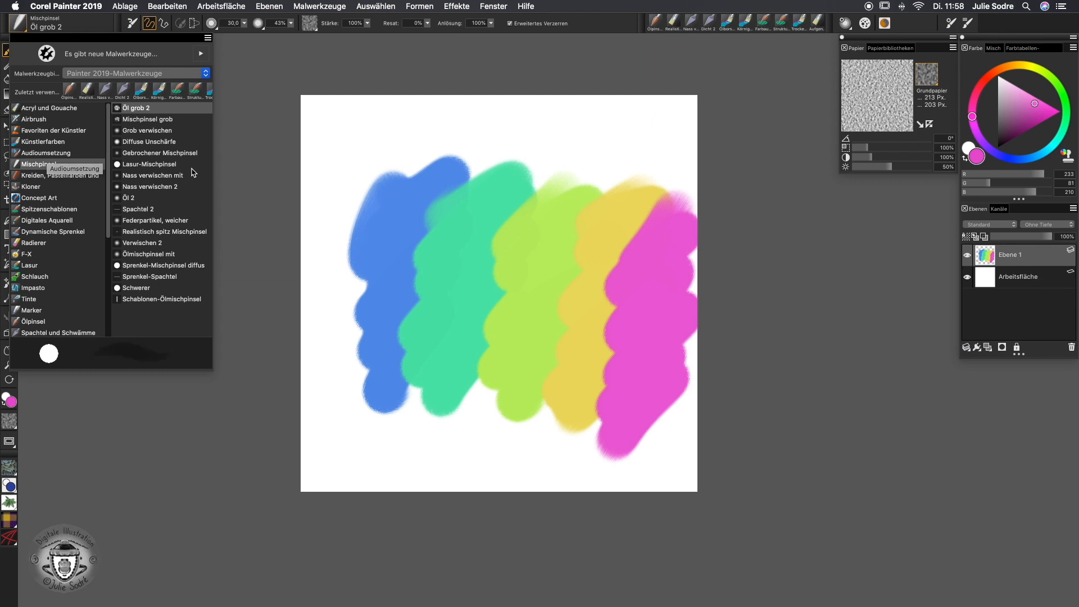
left_click(144, 243)
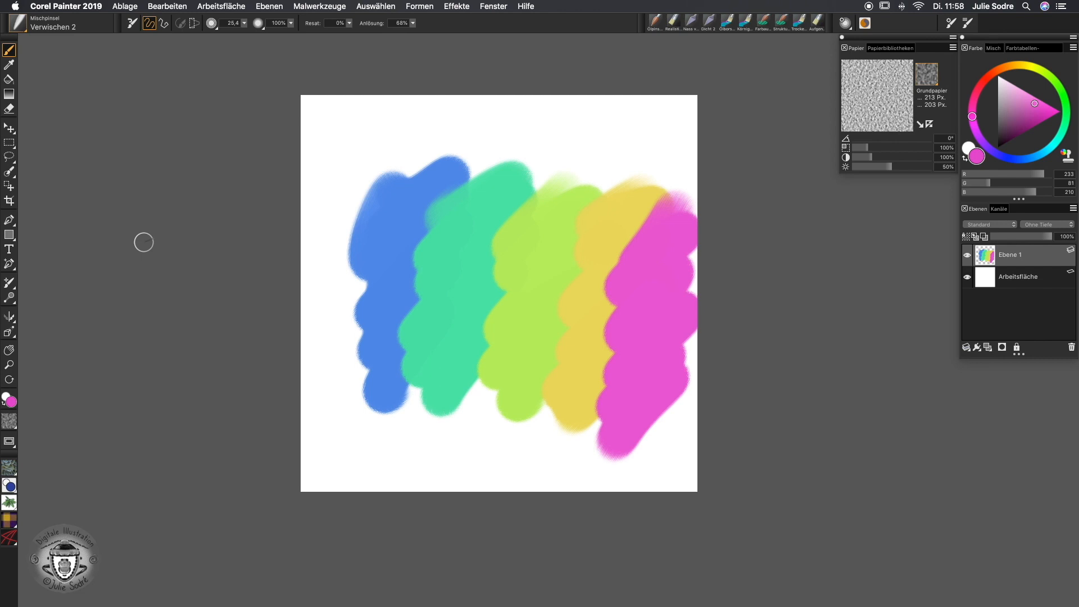
Try smearing the colour bands together directly on Ebene 1 with a brush size of 100.5, and undo the strokes.
left_click_drag(485, 266, 507, 293)
mouse_move(467, 307)
left_mouse_down()
mouse_move(557, 280)
mouse_move(408, 308)
mouse_move(609, 250)
mouse_move(357, 291)
mouse_move(593, 222)
mouse_move(394, 234)
mouse_move(475, 179)
mouse_move(391, 186)
mouse_move(466, 138)
mouse_move(358, 231)
mouse_move(599, 187)
mouse_move(360, 312)
mouse_move(646, 251)
mouse_move(368, 357)
mouse_move(652, 307)
mouse_move(462, 360)
mouse_move(562, 365)
mouse_move(509, 399)
mouse_move(589, 412)
mouse_move(554, 440)
mouse_move(654, 445)
mouse_move(578, 450)
left_mouse_up()
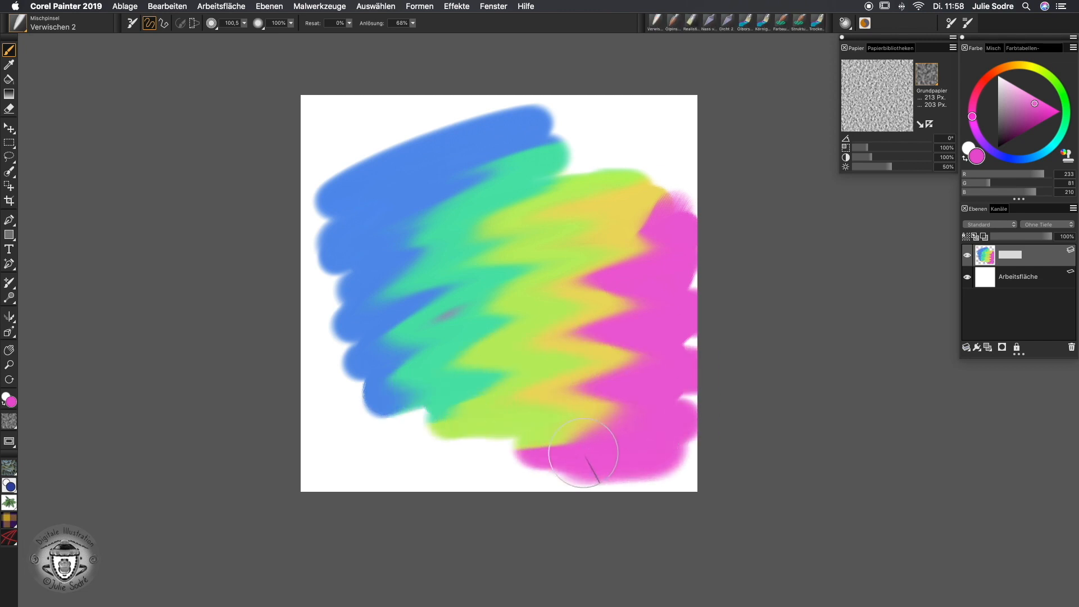
key("super+z")
Add a new layer above Ebene 1, test a blending stroke on it across the colour bands and undo that stroke.
left_click(988, 260)
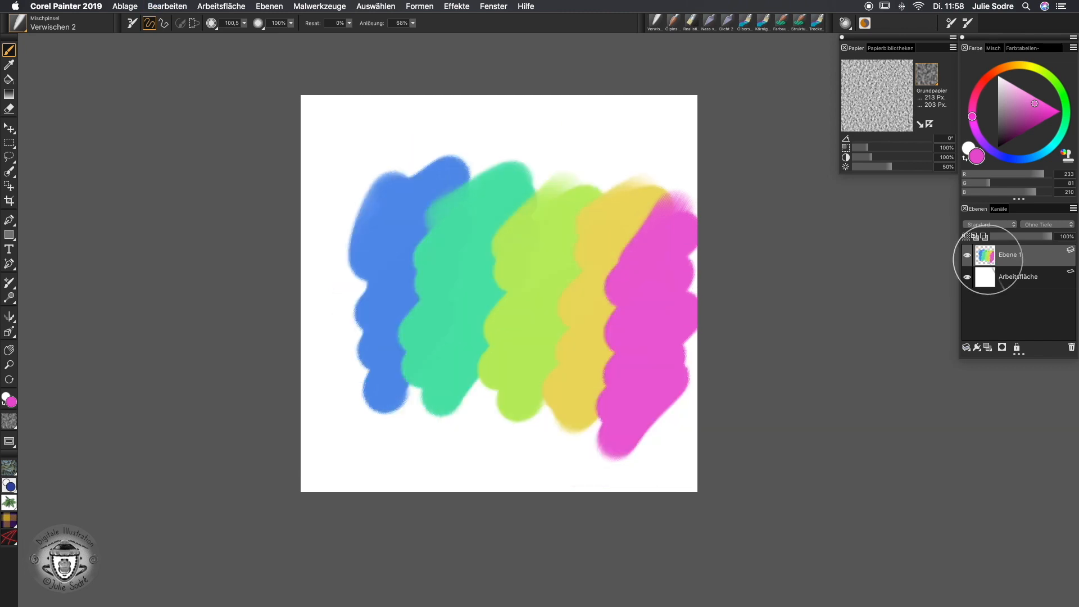
left_click(988, 347)
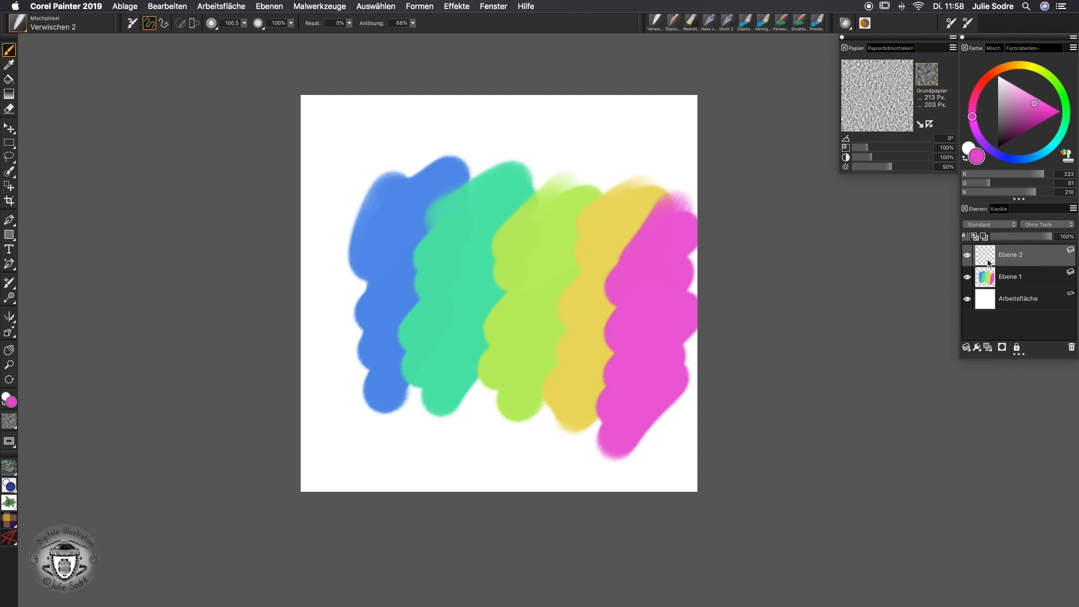
mouse_move(394, 259)
left_mouse_down()
mouse_move(603, 225)
mouse_move(398, 281)
mouse_move(584, 255)
mouse_move(467, 306)
mouse_move(560, 288)
left_mouse_up()
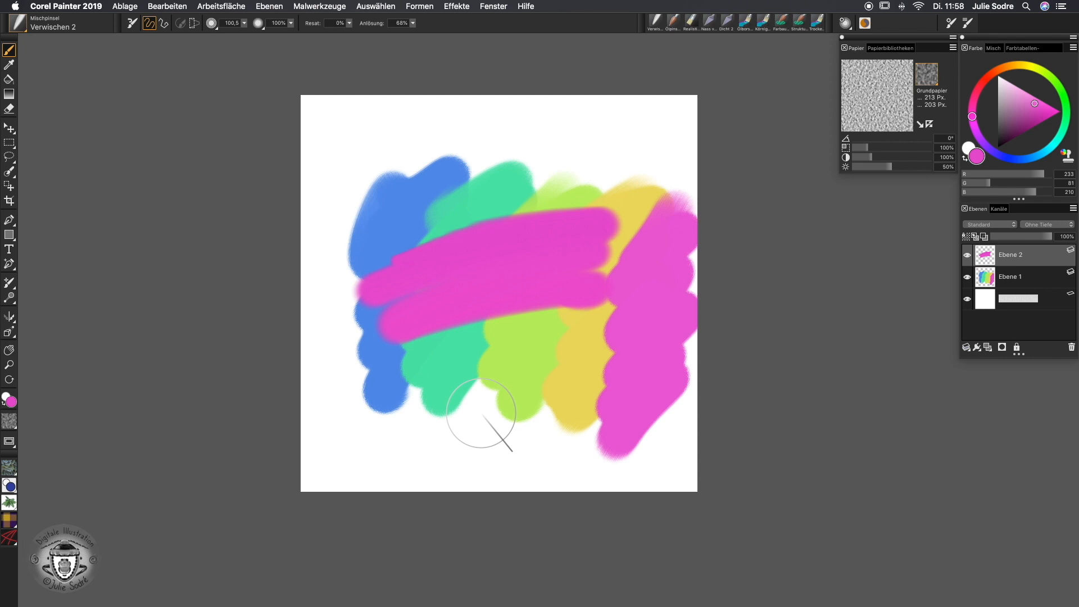
key("super+z")
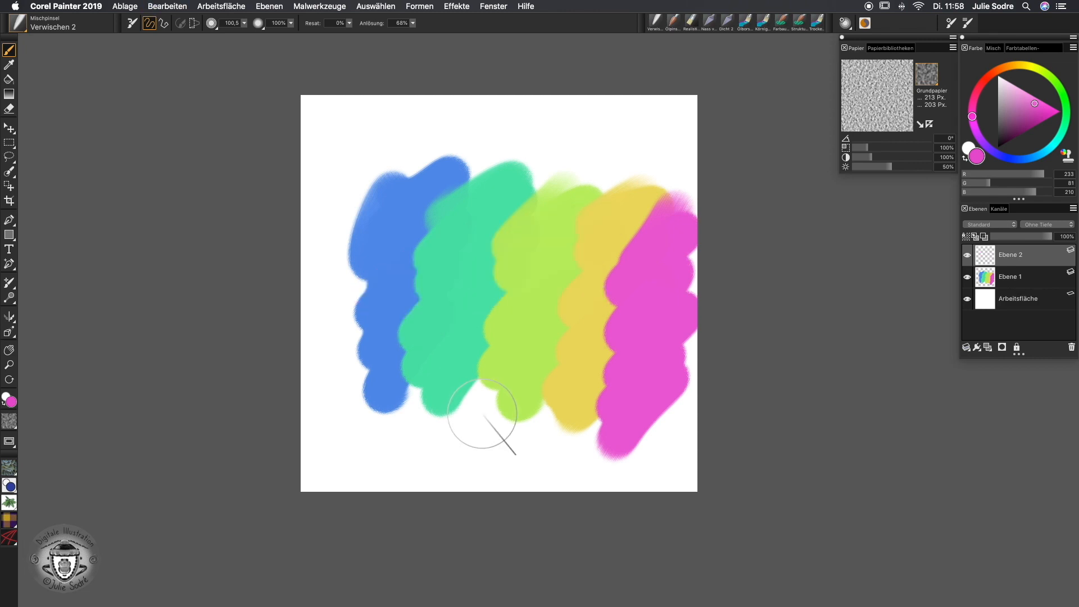
Enable Hintergrundf. übernehmen for the empty Ebene 2 layer and blend the colour bands with diagonal zigzag strokes on it.
left_click(976, 236)
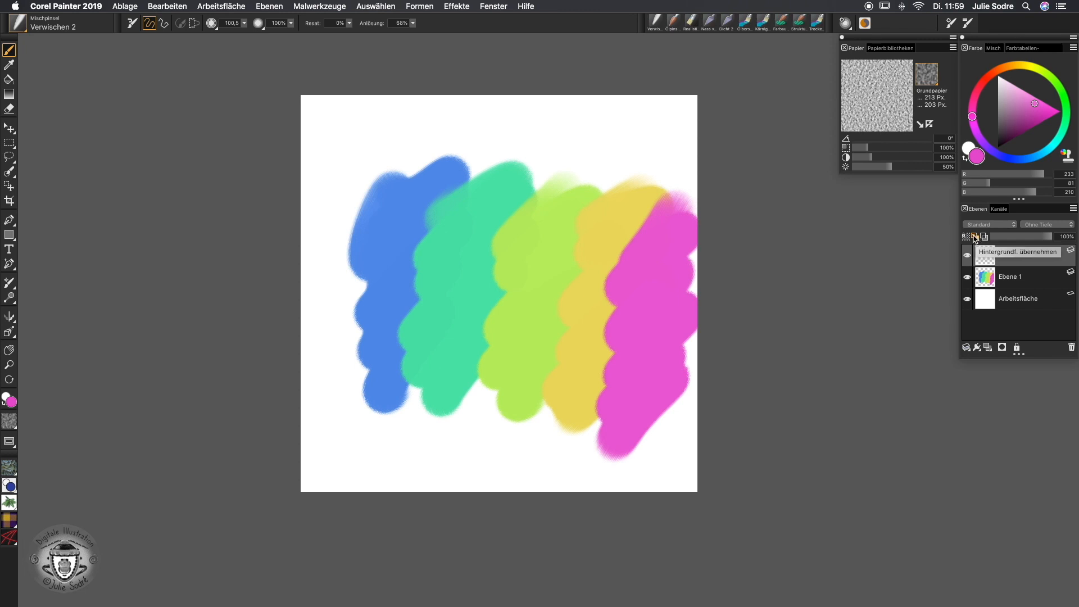
mouse_move(457, 313)
left_mouse_down()
mouse_move(594, 231)
mouse_move(509, 235)
mouse_move(353, 273)
mouse_move(359, 218)
mouse_move(424, 135)
mouse_move(506, 165)
mouse_move(363, 376)
mouse_move(678, 228)
mouse_move(437, 400)
mouse_move(582, 339)
mouse_move(681, 351)
mouse_move(627, 459)
mouse_move(675, 444)
left_mouse_up()
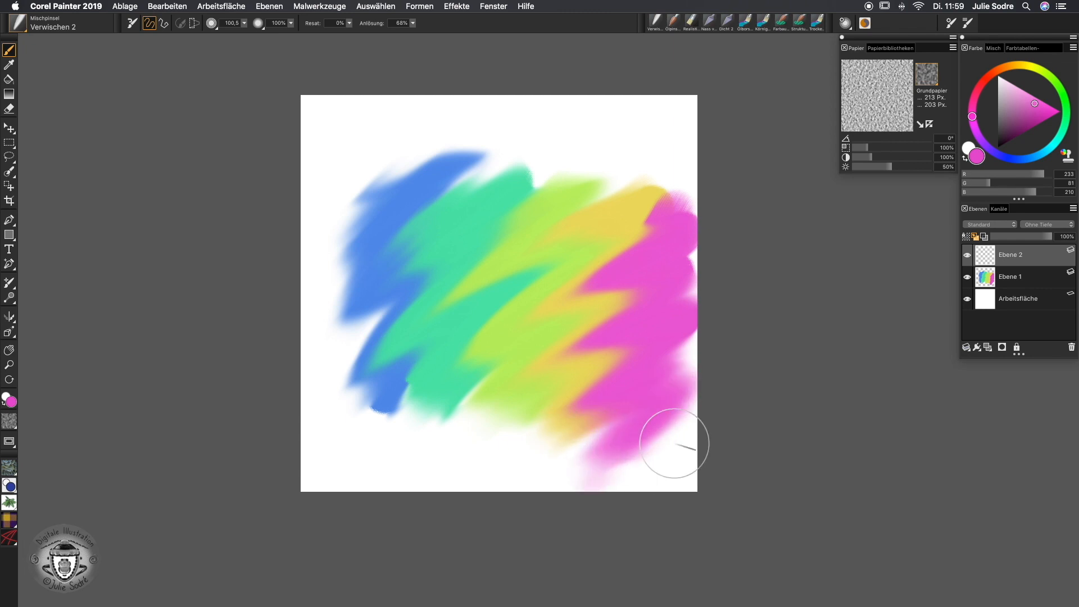
Toggle the visibility of Ebene 2 to compare the blended strokes with the original bands on Ebene 1.
left_click(967, 255)
left_click(968, 256)
left_click(968, 256)
left_click(968, 255)
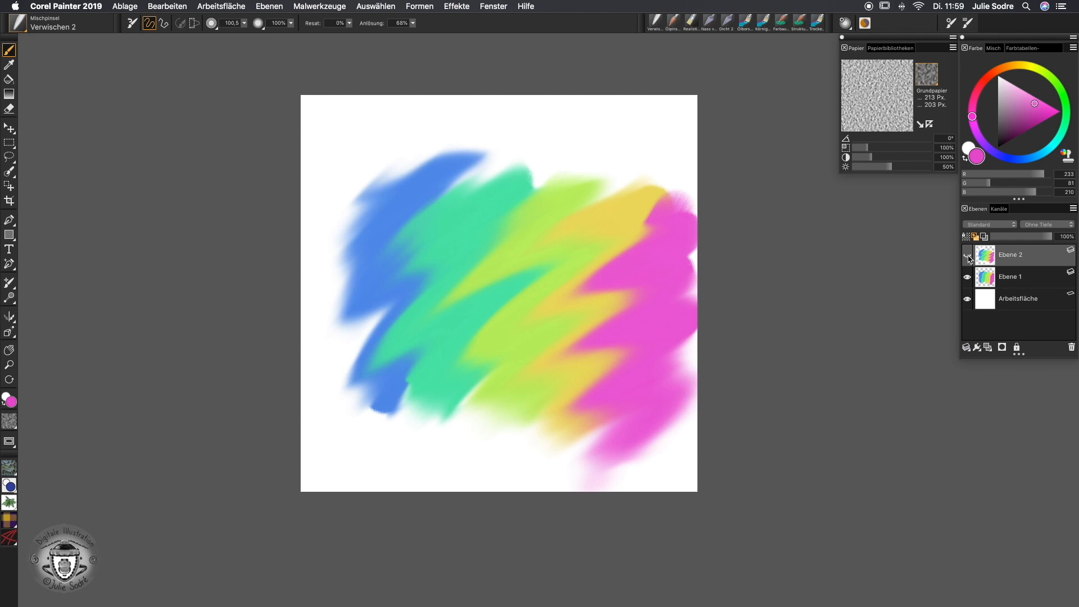
left_click(969, 257)
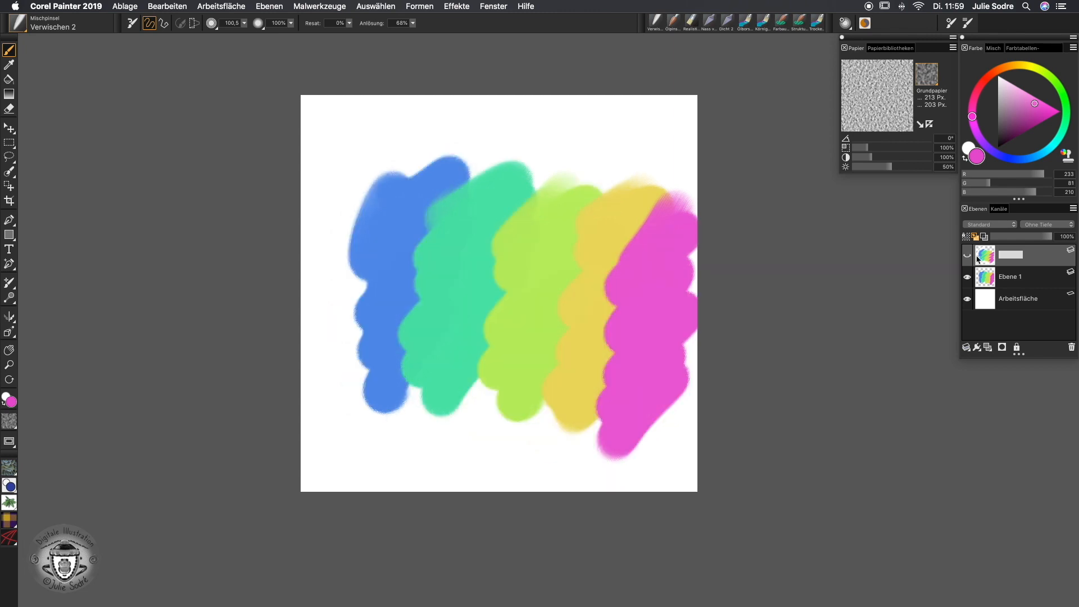
left_click(967, 257)
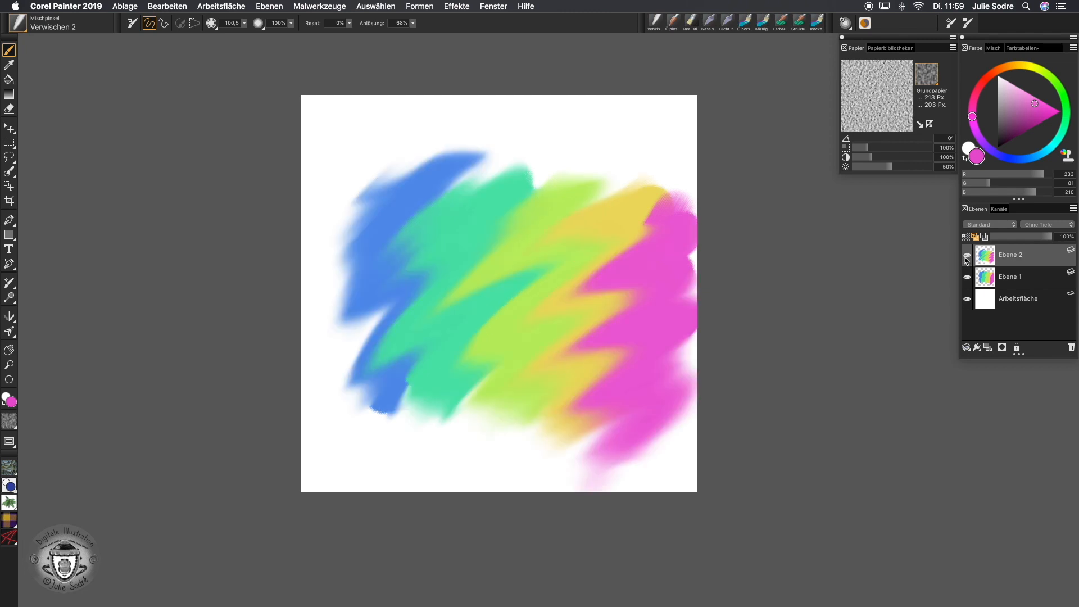
Hide the Arbeitsfläche canvas to inspect the edges of the blend, and smear the lower end of the blue band on Ebene 2.
left_click(967, 299)
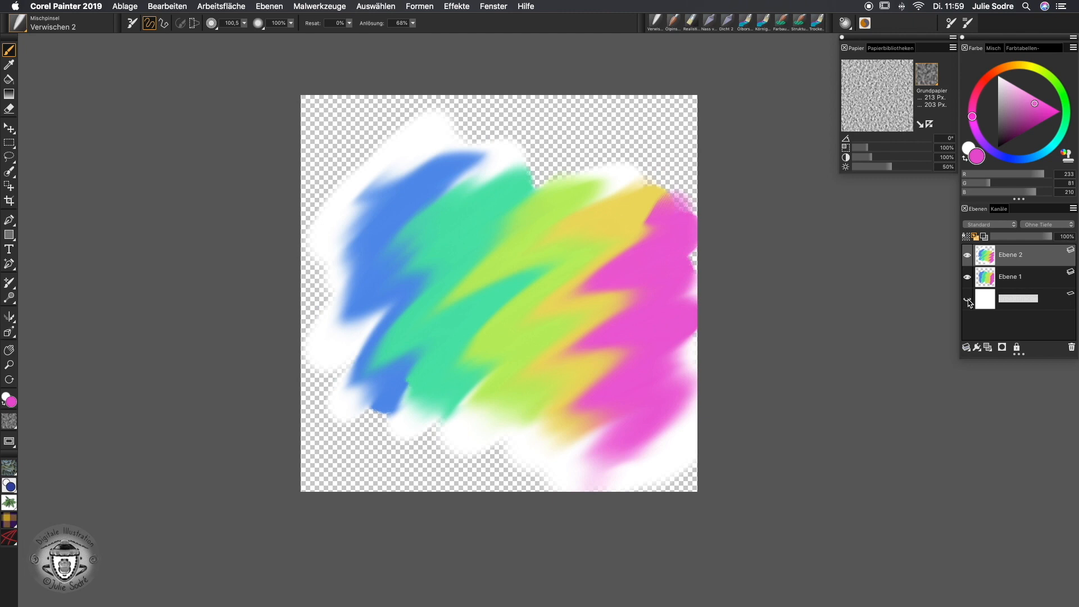
left_click(969, 301)
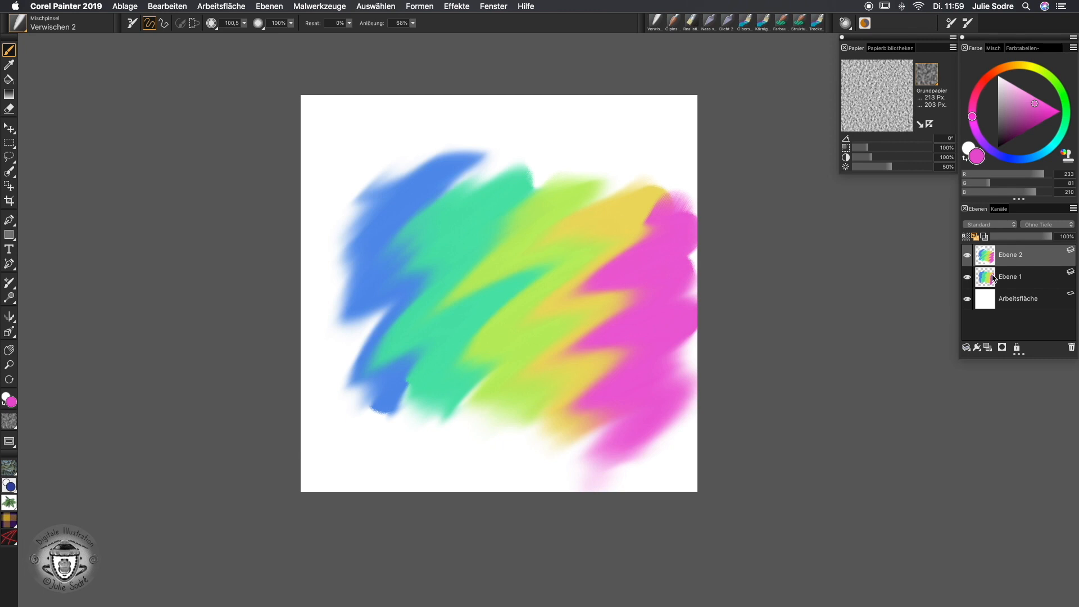
left_click(967, 299)
mouse_move(404, 389)
left_mouse_down()
mouse_move(362, 438)
mouse_move(381, 400)
mouse_move(414, 388)
left_mouse_up()
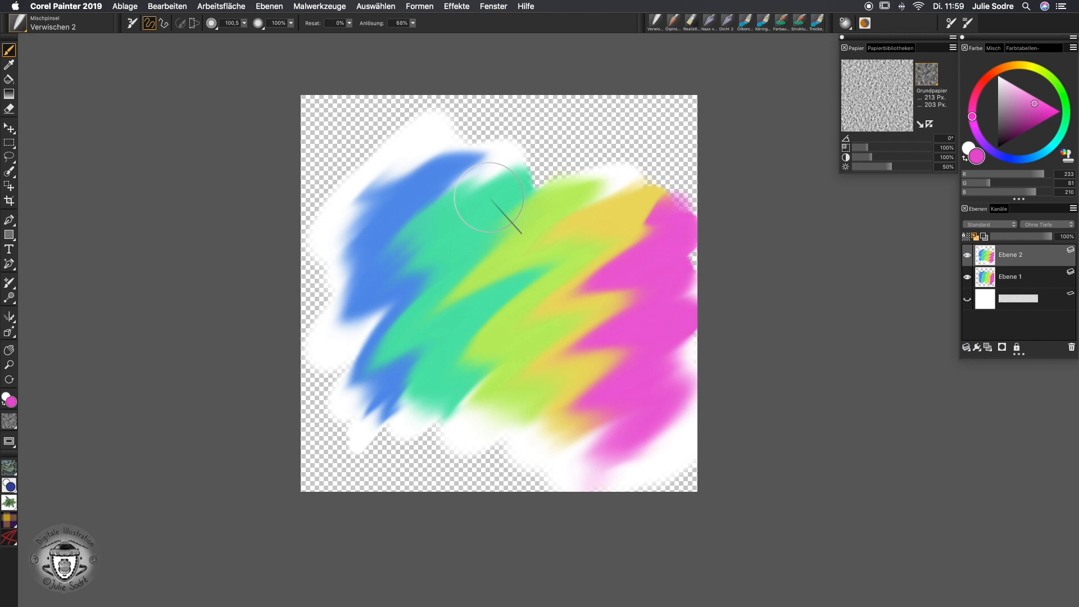
Fill the entire Arbeitsfläche canvas with dark teal as the current colour at 100% opacity and make the canvas visible.
left_click(990, 303)
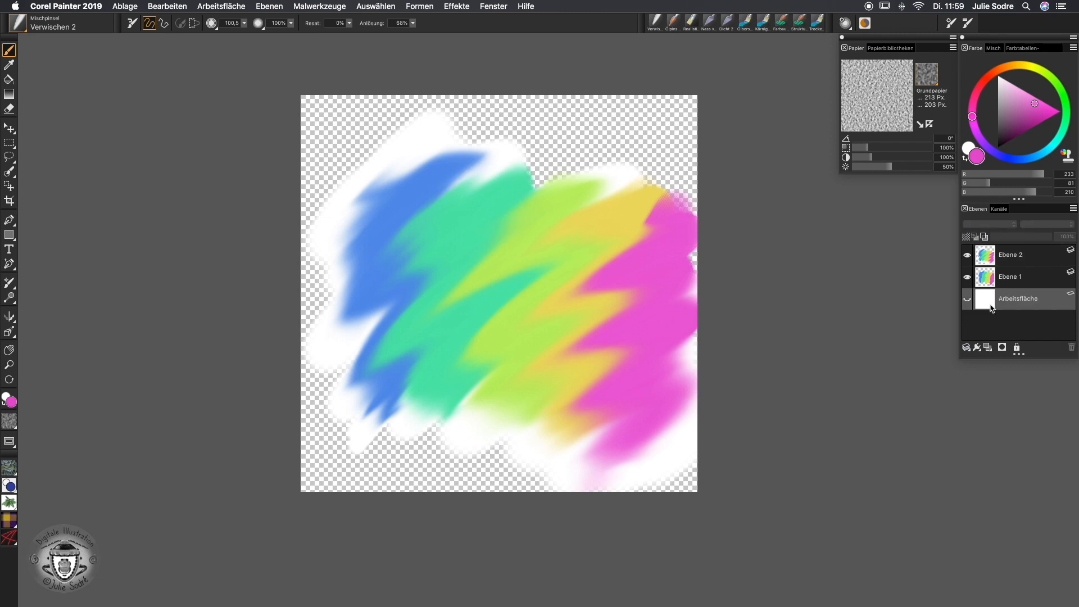
key("super+a")
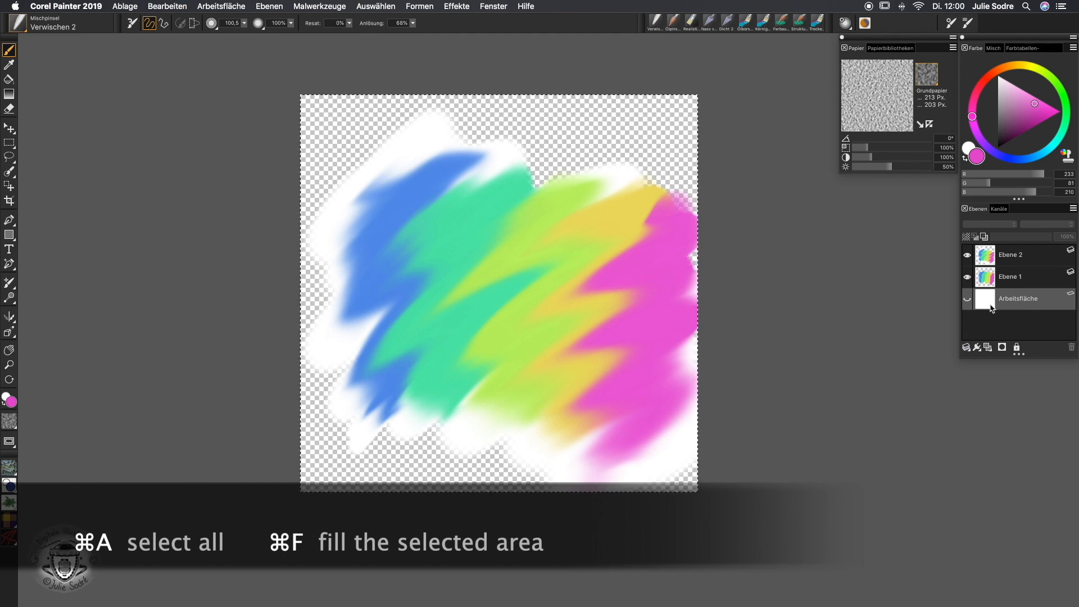
key("super+f")
left_click_drag(1011, 130, 1007, 143)
left_click(1023, 159)
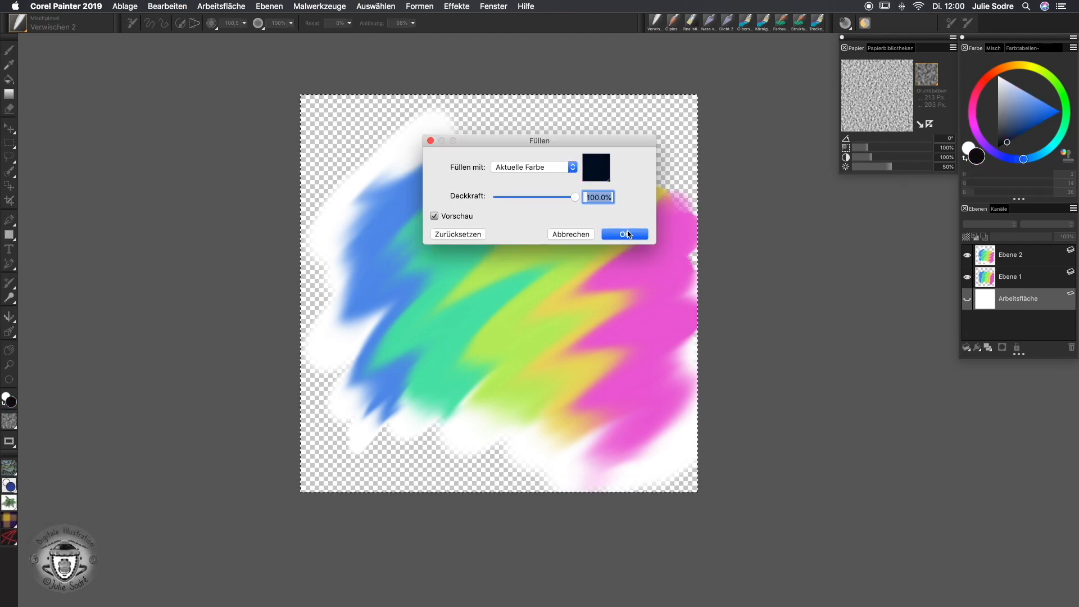
left_click(1047, 148)
left_click(625, 234)
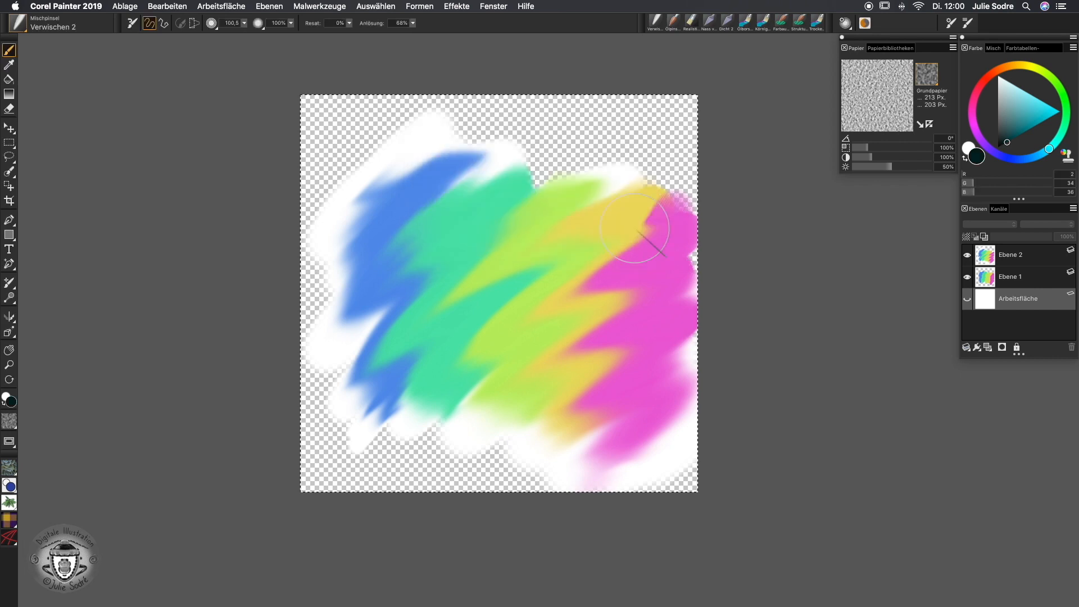
left_click(967, 299)
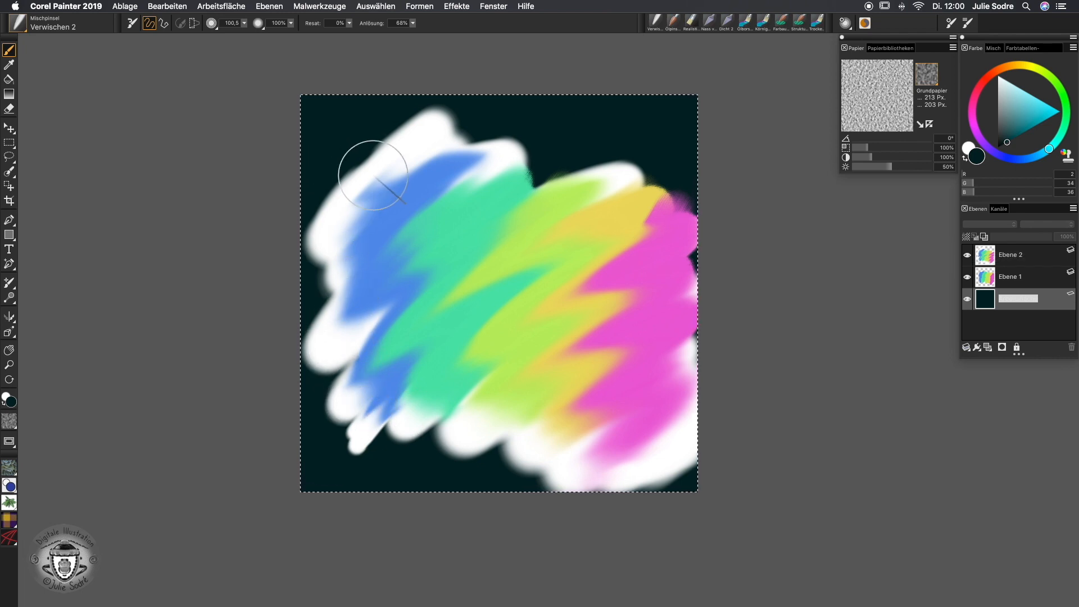
Undo the canvas fill and the blending strokes, hide Ebene 2 and select Ebene 1.
key("super+z")
key("super+z")
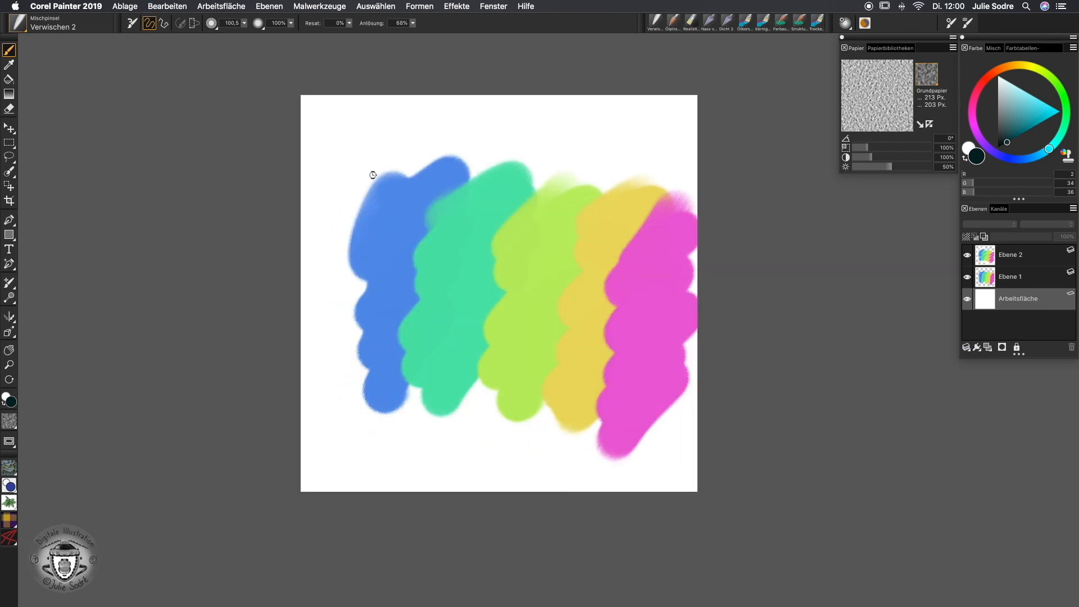
left_click(967, 255)
left_click(986, 284)
double_click(986, 281)
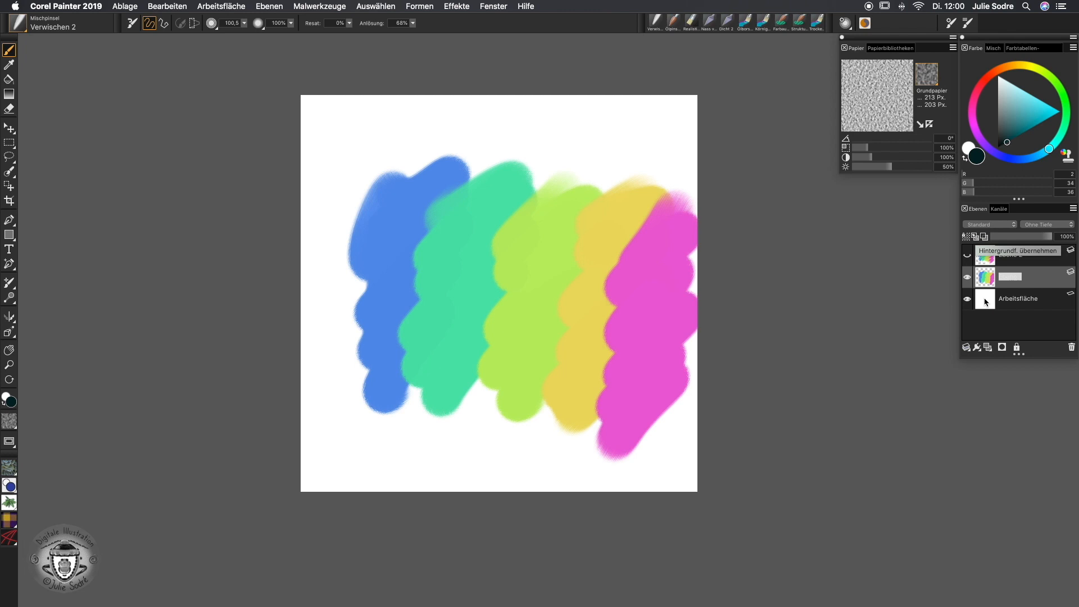
Select the whole Arbeitsfläche canvas and fill it with the current dark teal colour.
left_click(986, 303)
key("super+a")
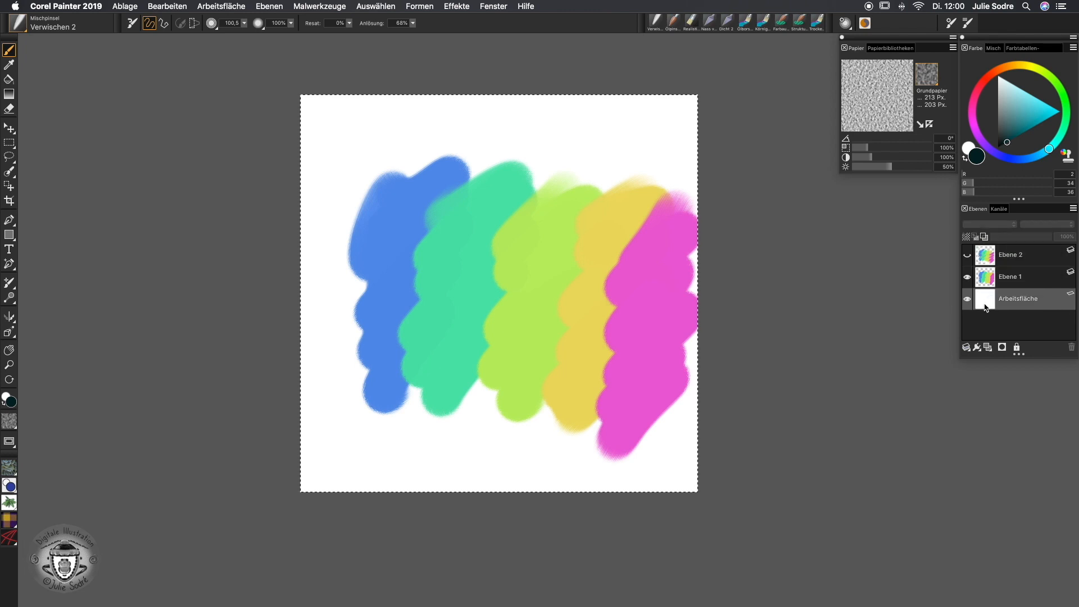
key("super+f")
key("Return")
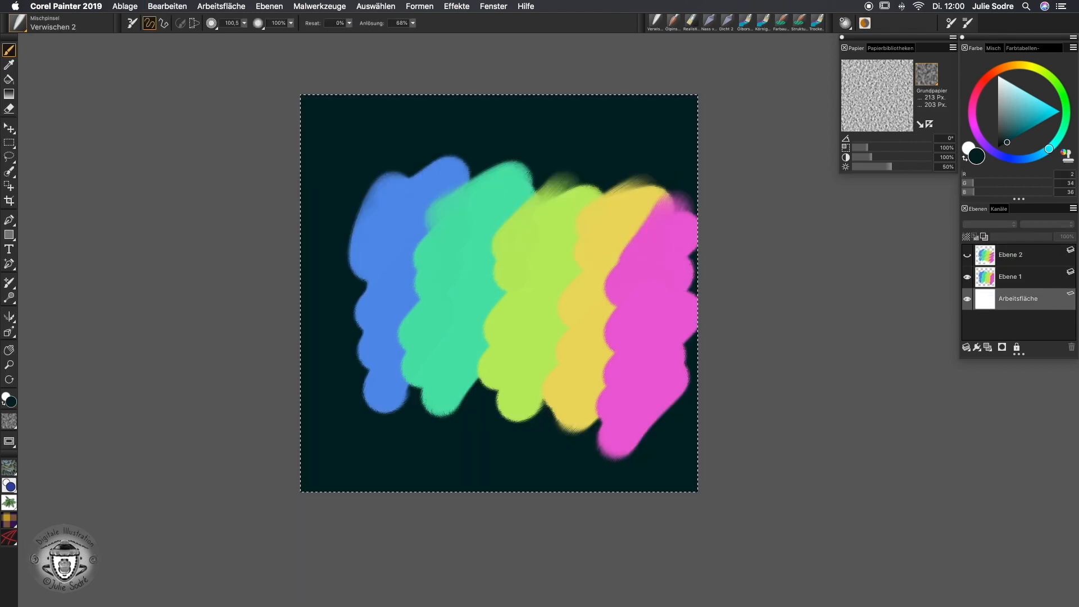
Blend the lower parts of the blue, green and lime bands directly on Ebene 1.
left_click(1012, 277)
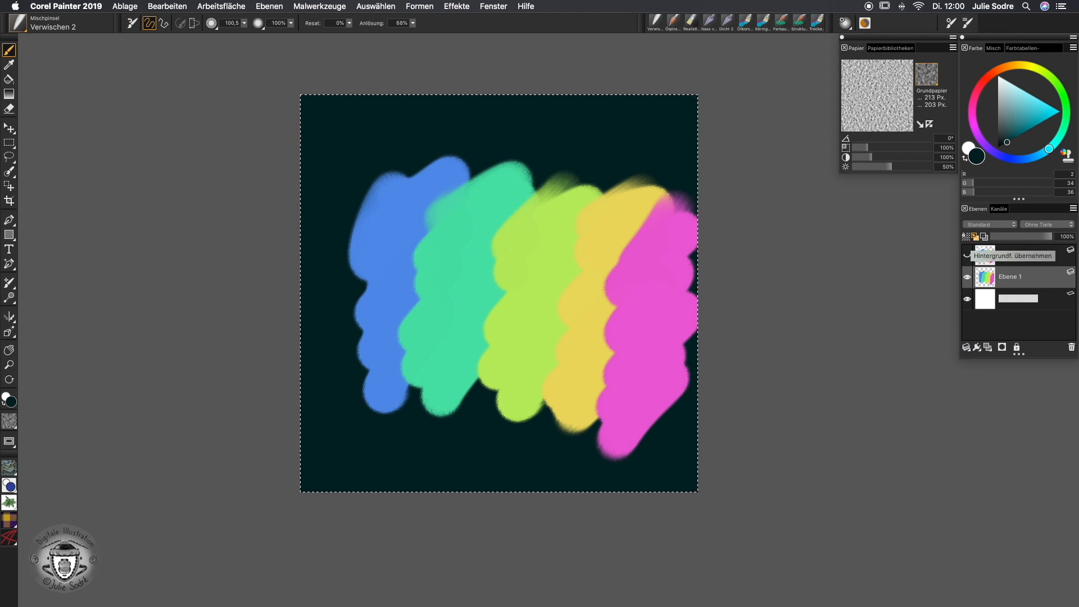
left_click_drag(490, 316, 373, 432)
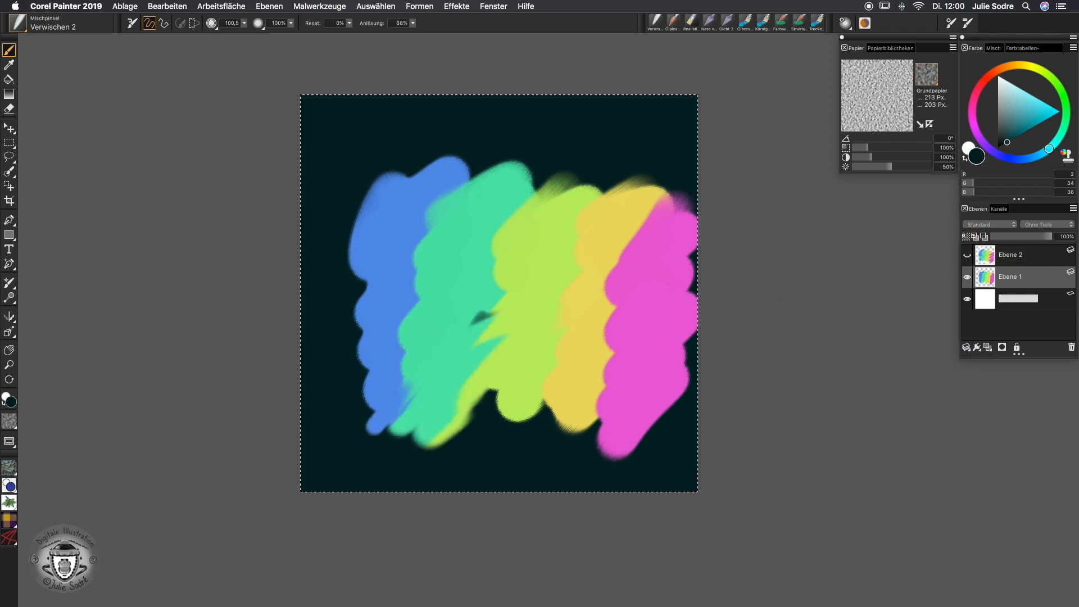